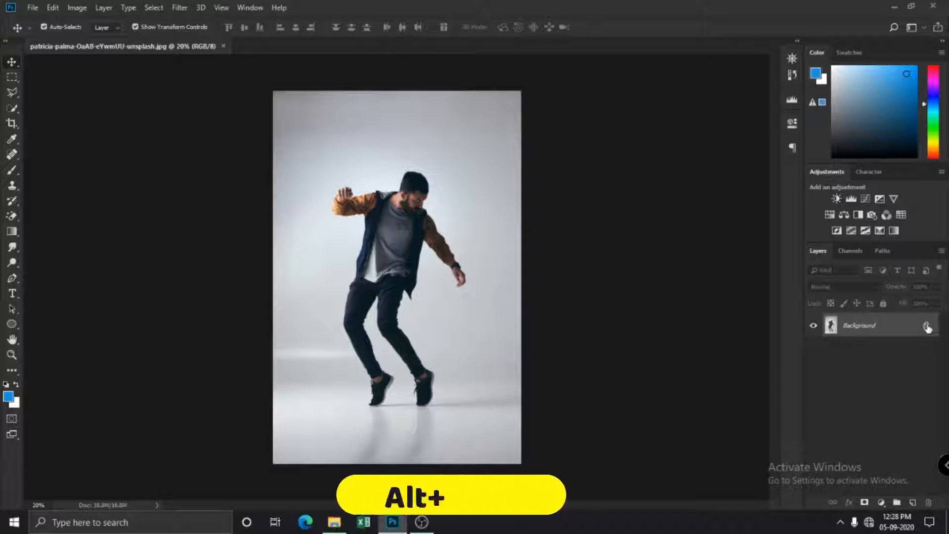
Step: Unlock the Background layer and convert it to a smart object
left_click(924, 328, "alt")
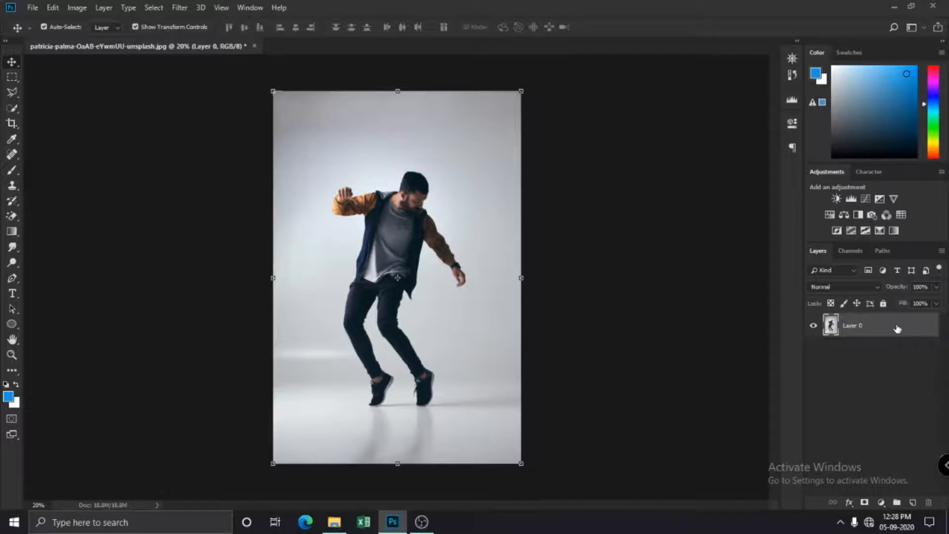
right_click(894, 331)
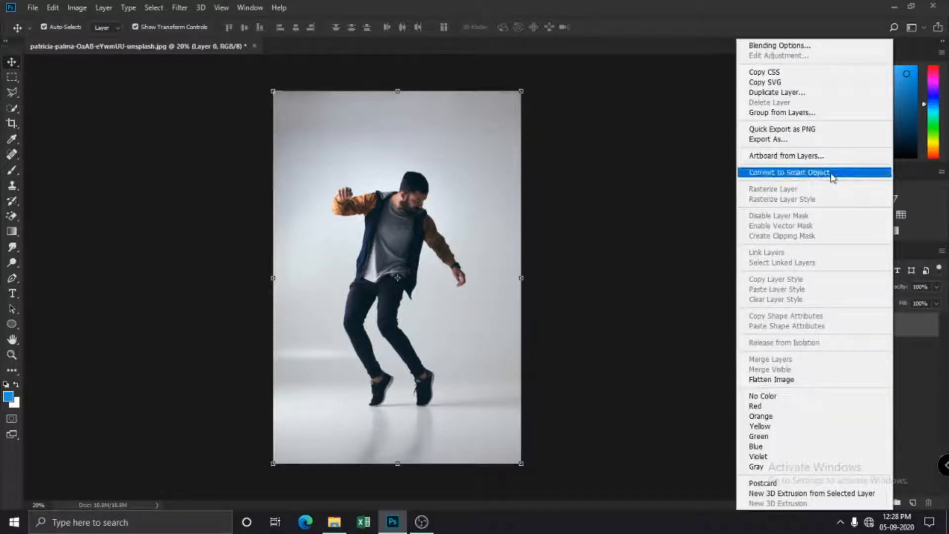
left_click(834, 178)
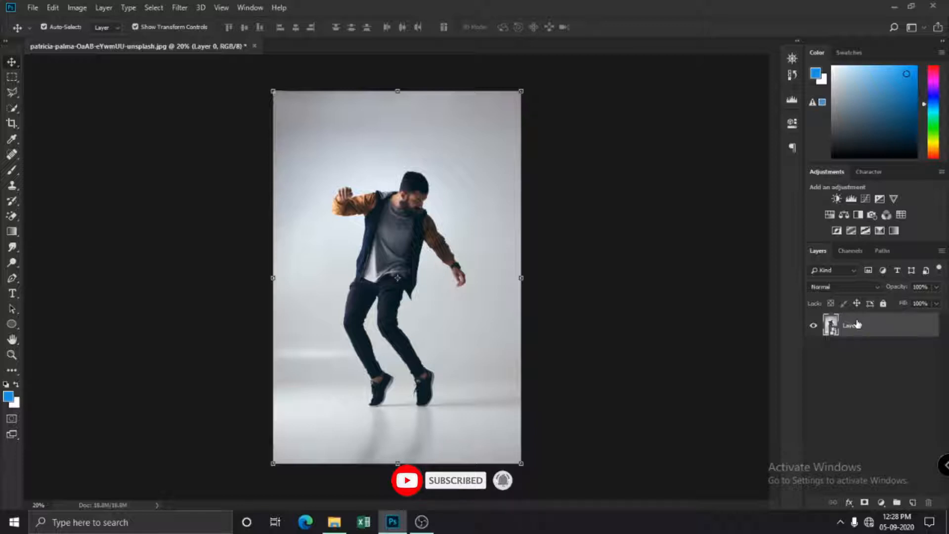
Step: Desaturate the photo with a Hue/Saturation smart filter at Saturation -100 and collapse the layer's filter list
key("ctrl+u")
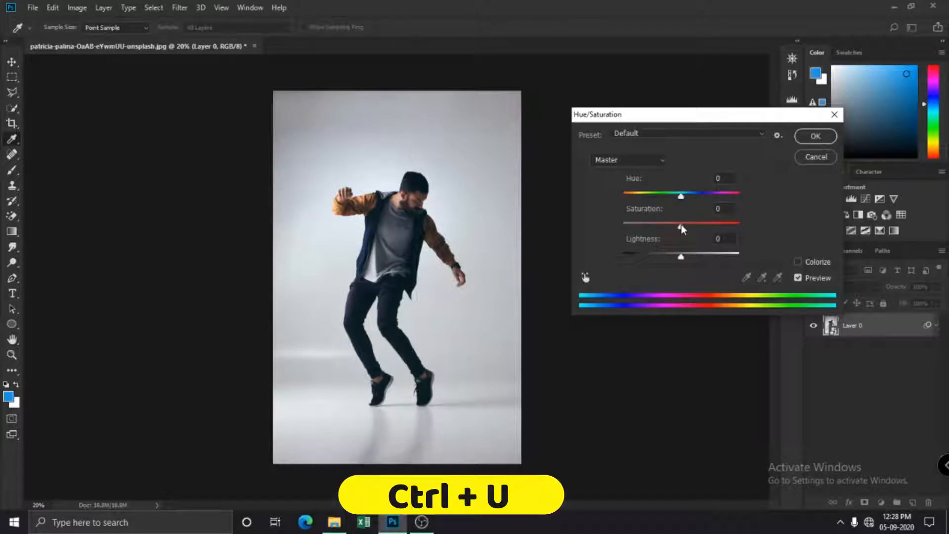
left_click_drag(681, 224, 586, 227)
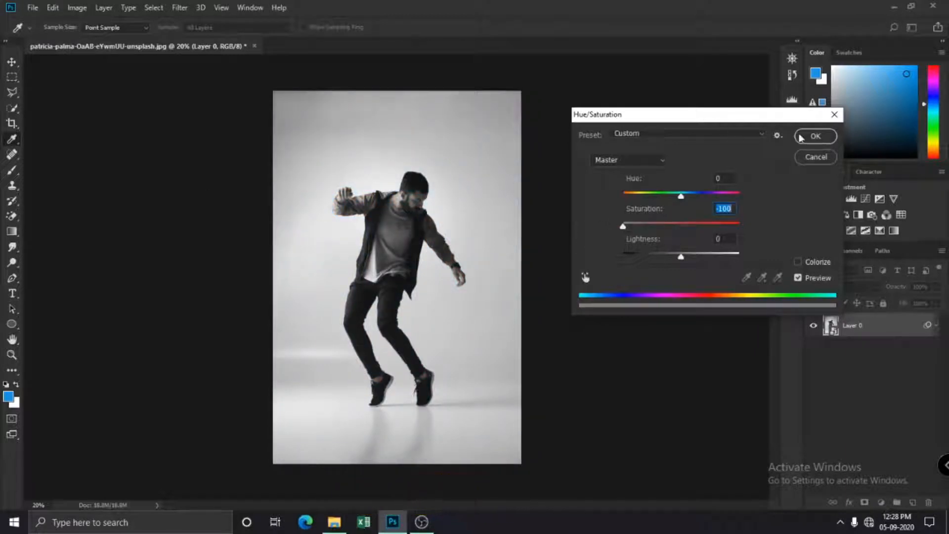
left_click(815, 137)
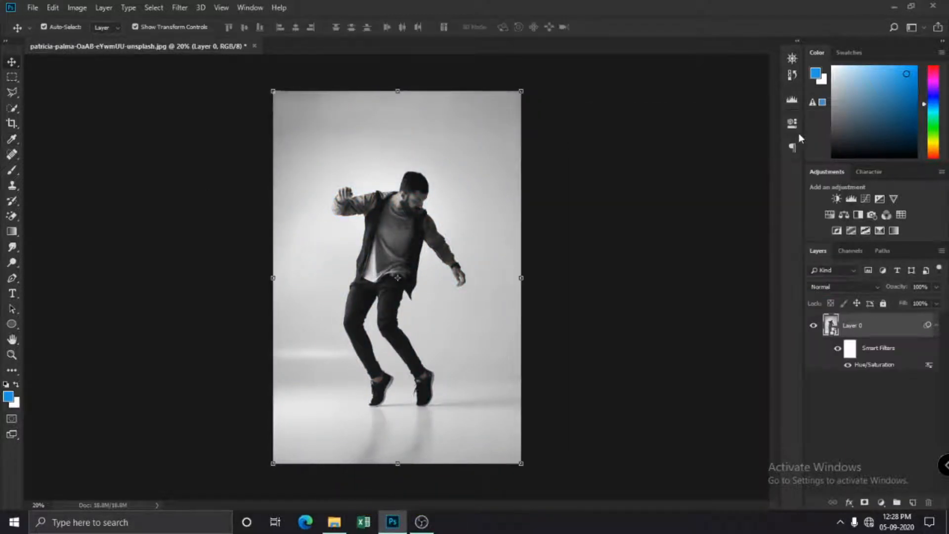
left_click(935, 325)
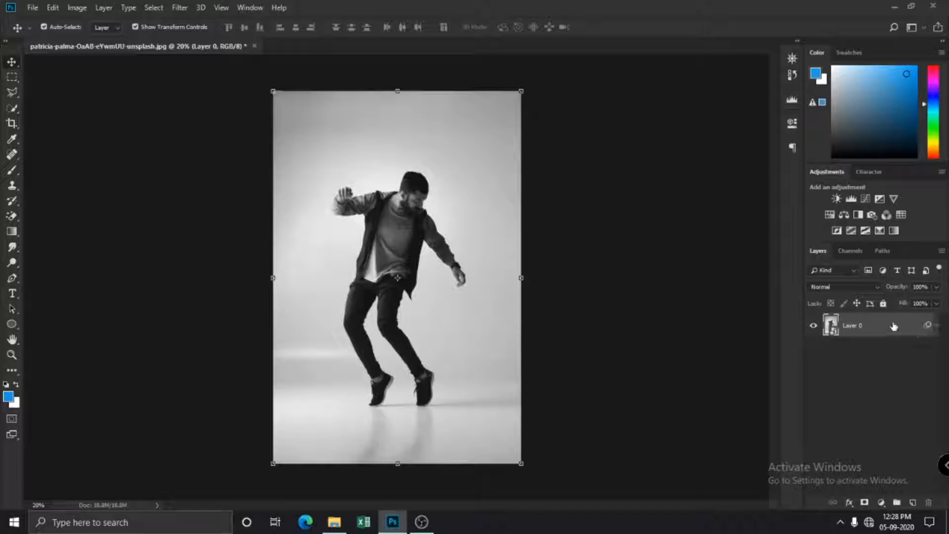
Step: Duplicate the photo layer, name the copy CLR and rename the original layer MAin
left_click_drag(894, 326, 914, 501)
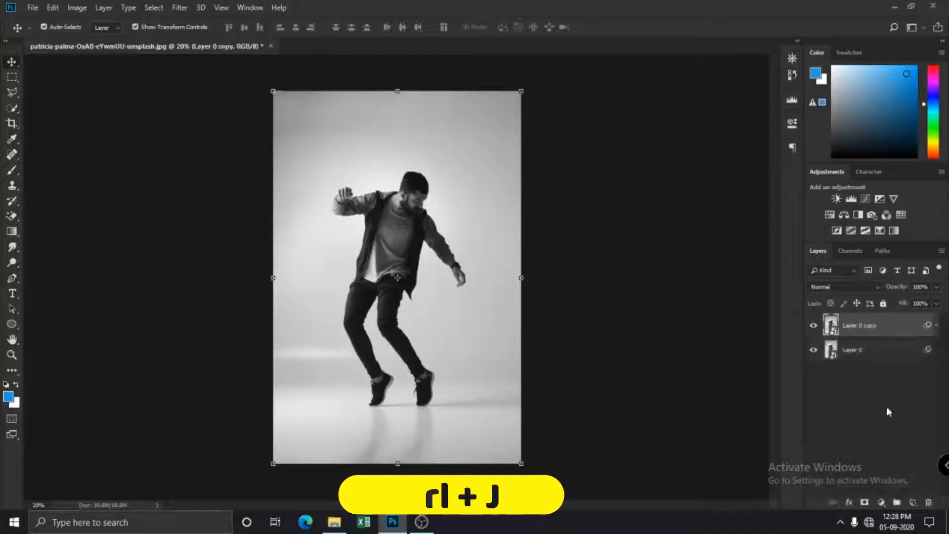
double_click(861, 325)
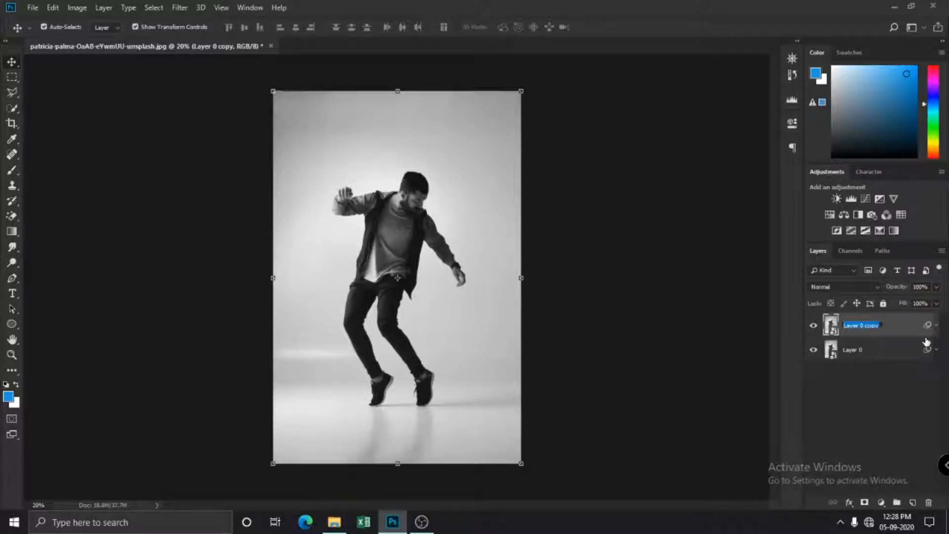
type("CLR")
key("Return")
double_click(853, 350)
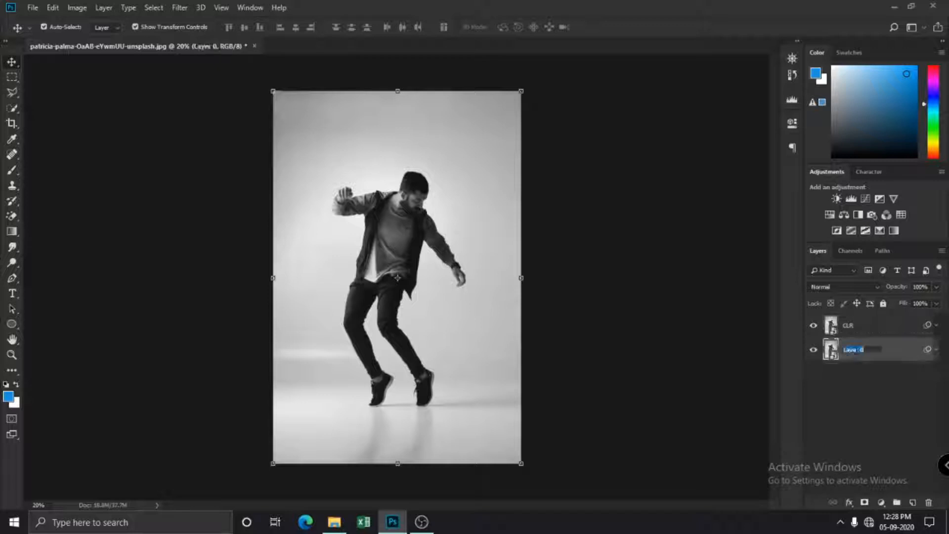
type("MAin")
key("Return")
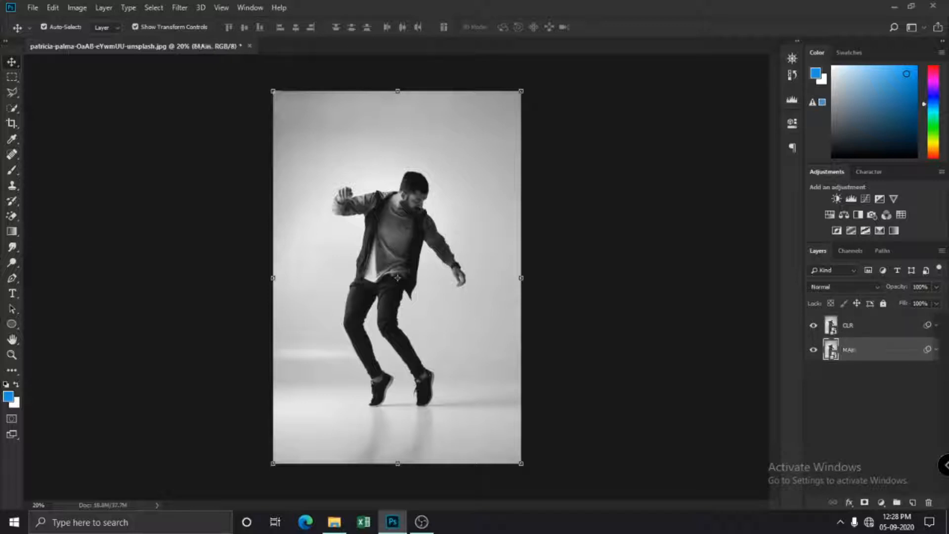
Step: Exclude the red (R) channel from the CLR layer in its advanced blending options
left_click(894, 335)
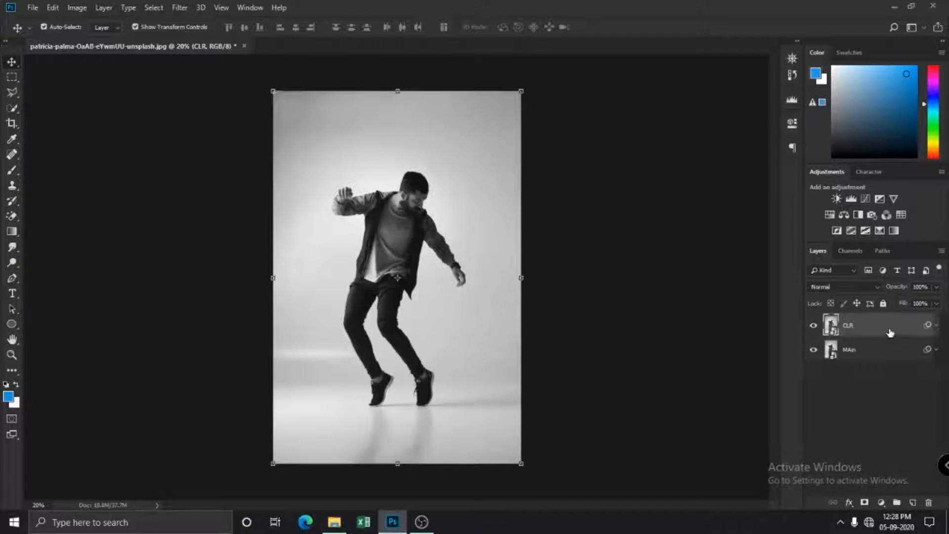
right_click(890, 332)
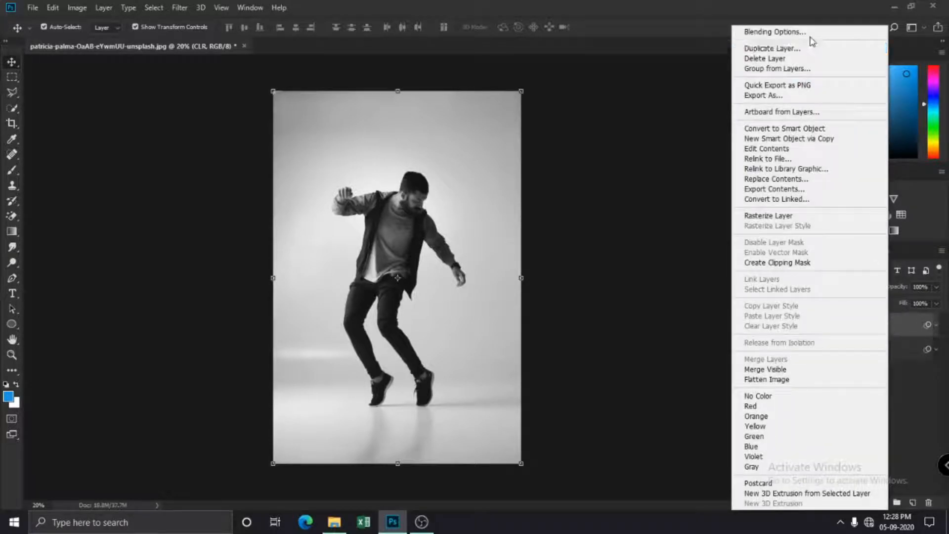
left_click(812, 33)
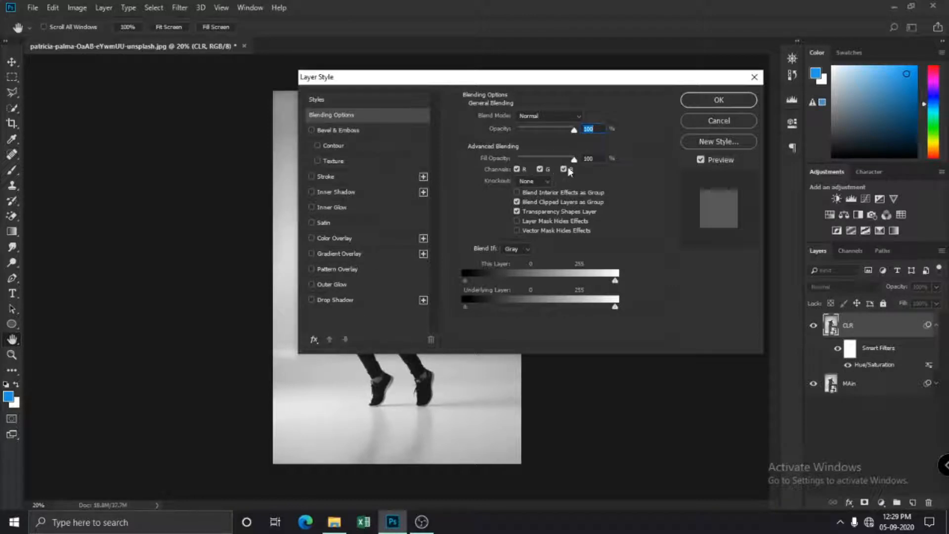
left_click(516, 169)
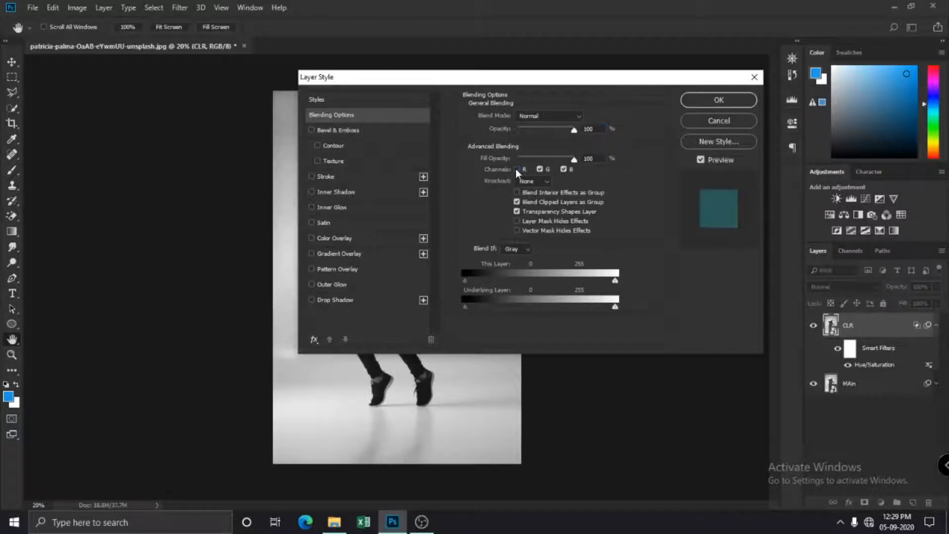
left_click(729, 100)
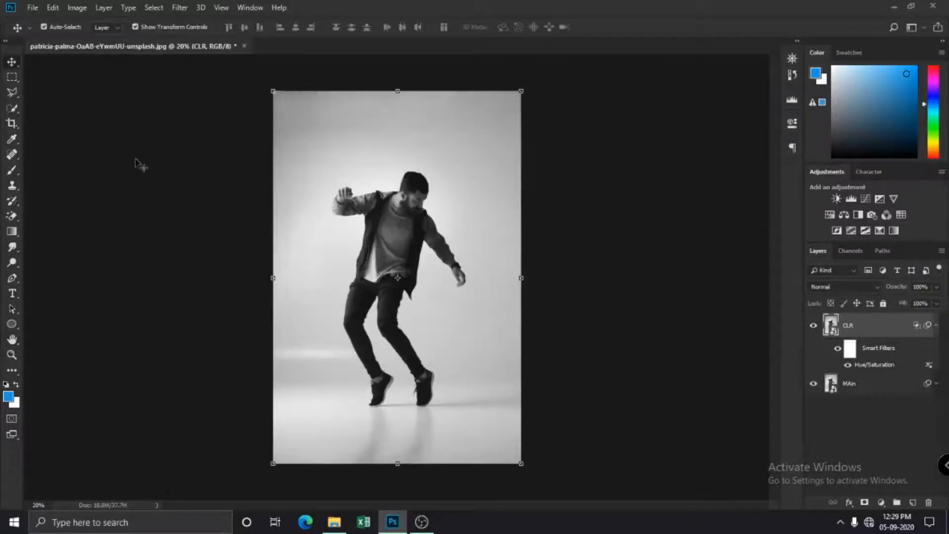
Step: Nudge the CLR layer slightly to the left to offset it horizontally from the MAin layer
left_click(12, 62)
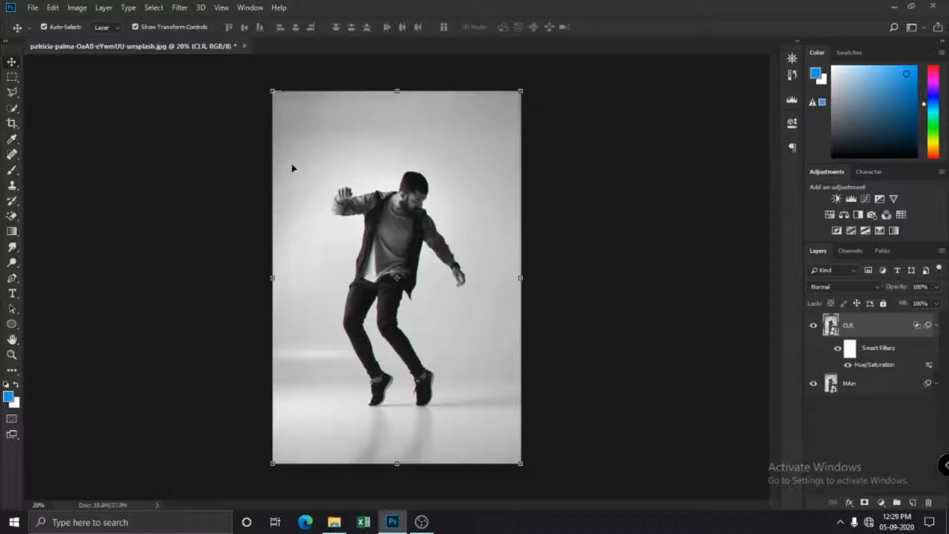
key("Left")
key("Left")
key("Left")
key("Left")
key("Left")
key("Left")
key("Left")
key("Left")
key("Left")
key("Left")
key("Left")
key("Left")
key("Left")
key("Left")
key("Left")
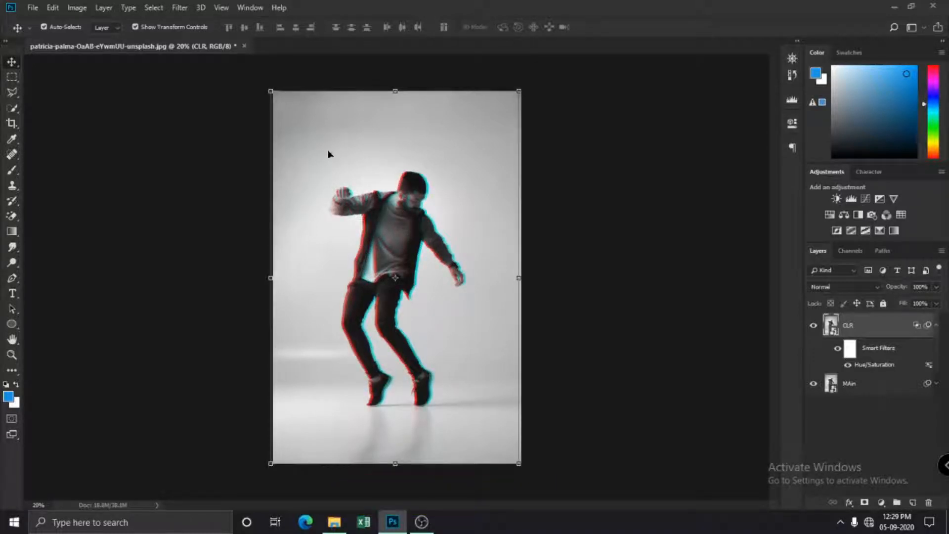
key("Left")
key("Left")
Step: Examine the colour-split edges around the dancer up close and across the whole image
scroll(454, 173, "up", 3)
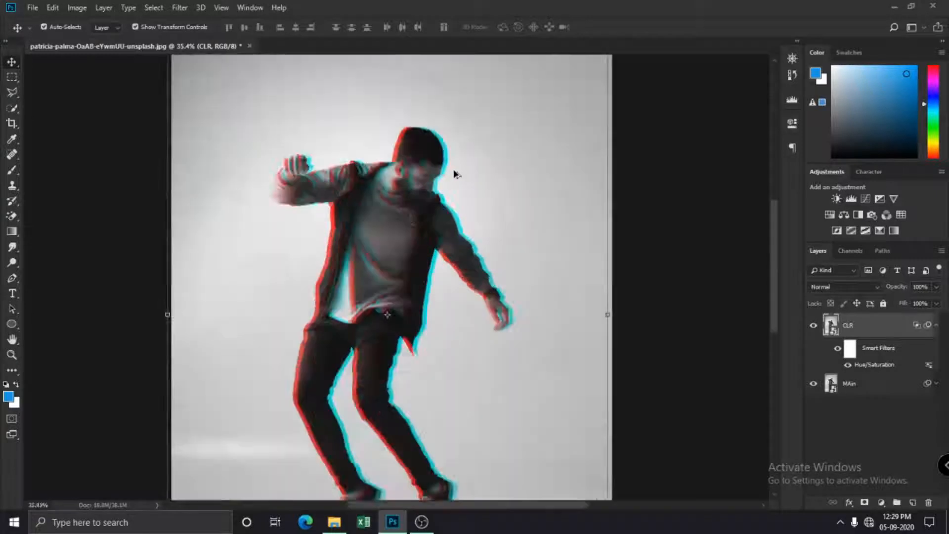
scroll(453, 173, "up", 3)
scroll(379, 208, "down", 1)
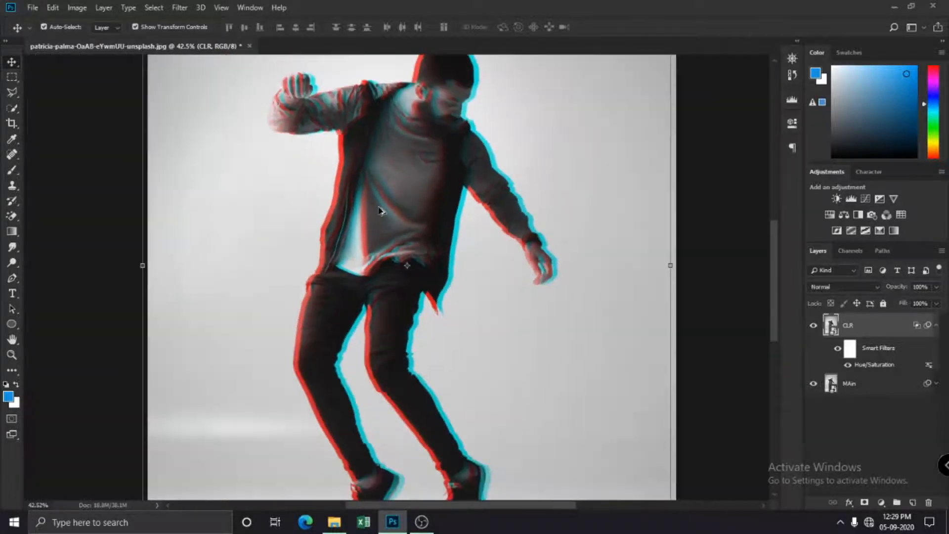
scroll(379, 208, "down", 2)
scroll(380, 212, "up", 1)
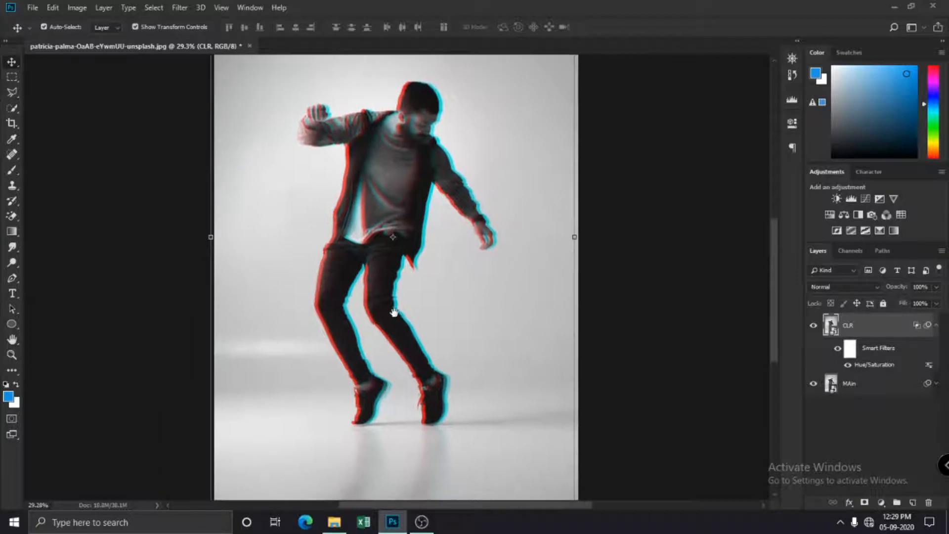
left_click(673, 231)
scroll(464, 229, "down", 2)
scroll(464, 229, "up", 2)
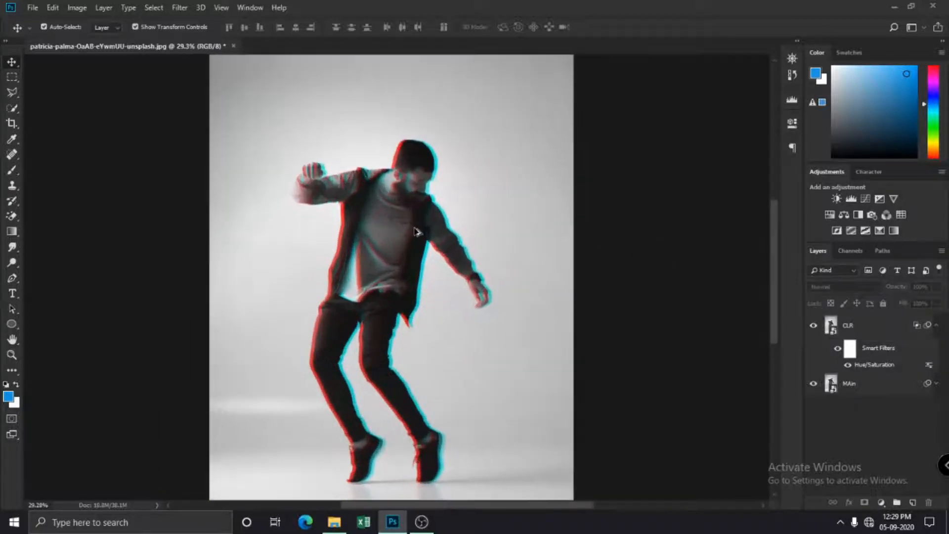
scroll(482, 226, "down", 2)
Step: Add a white (ffffff) Solid Color fill layer above CLR and rename it P
left_click(891, 325)
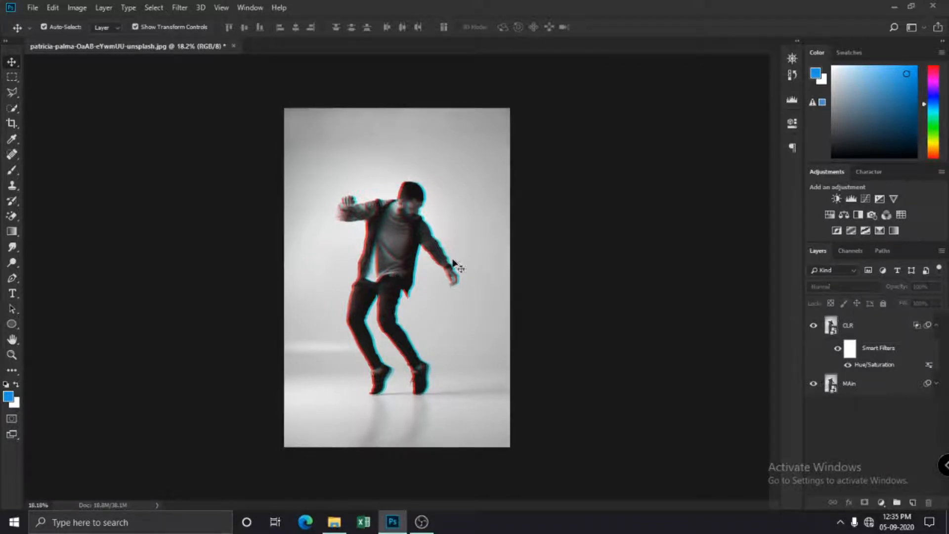
left_click(880, 505)
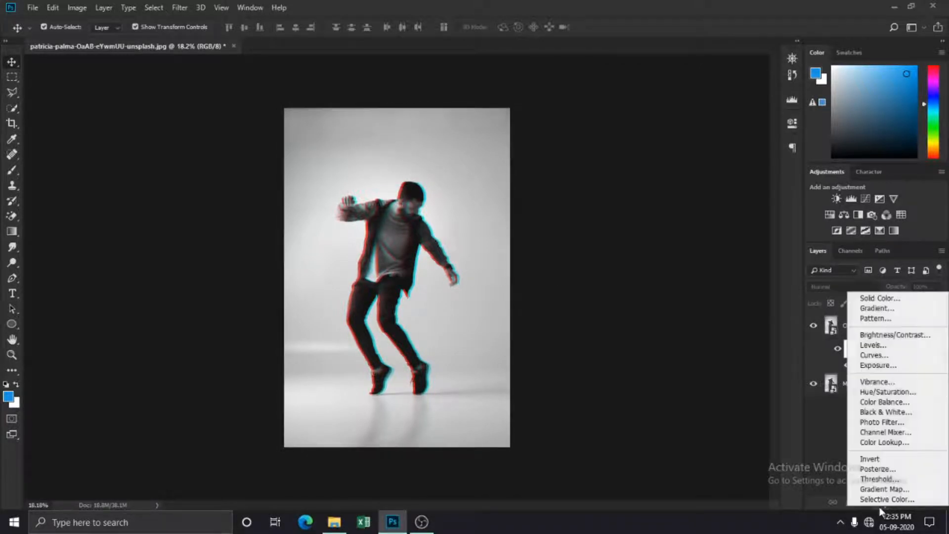
left_click(883, 297)
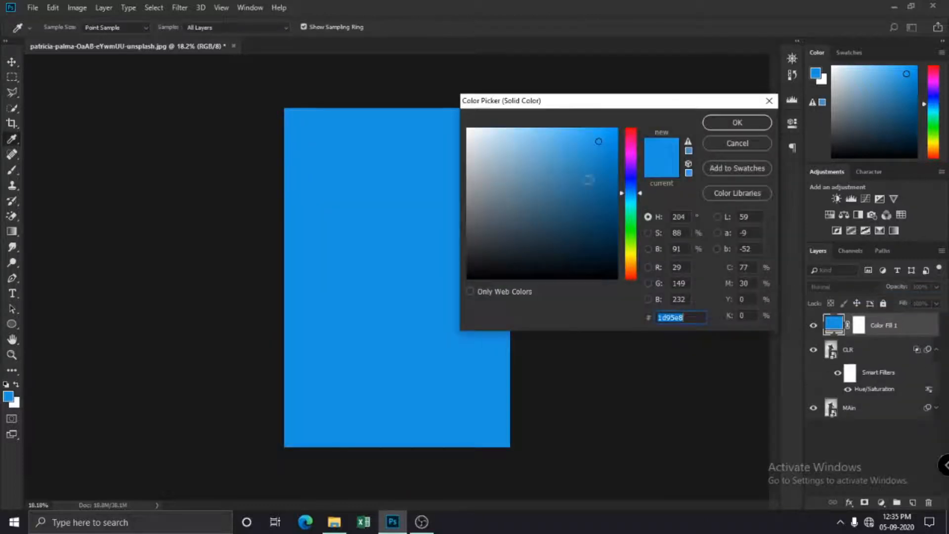
left_click_drag(566, 187, 435, 107)
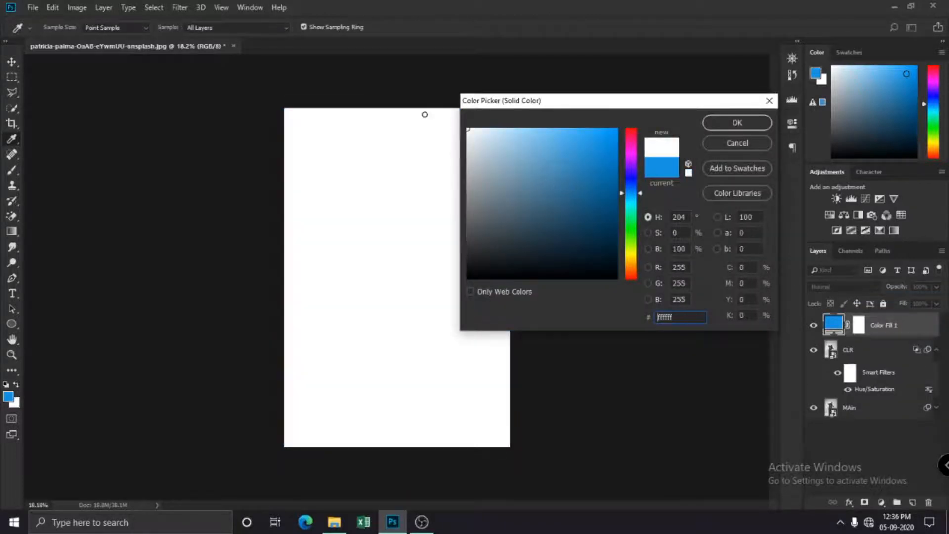
left_click(721, 118)
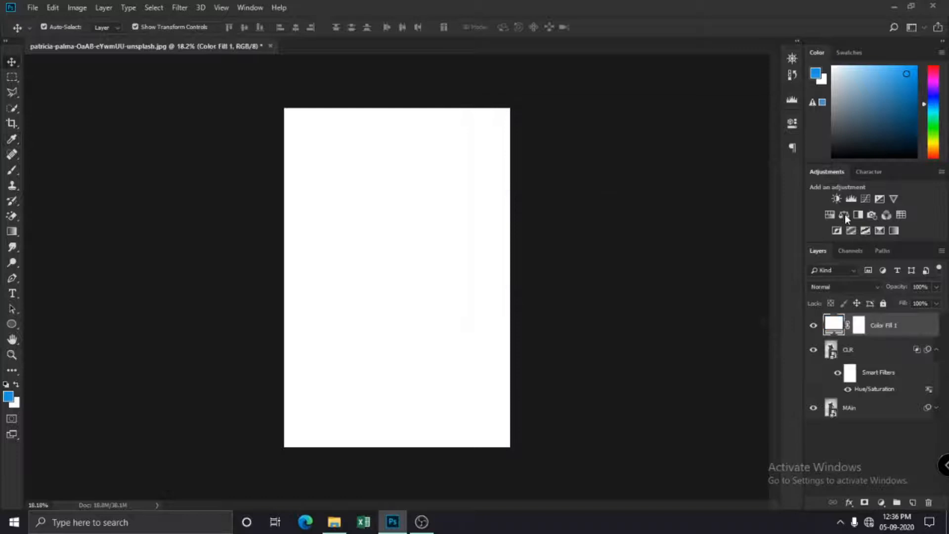
double_click(884, 325)
type("PA")
key("Return")
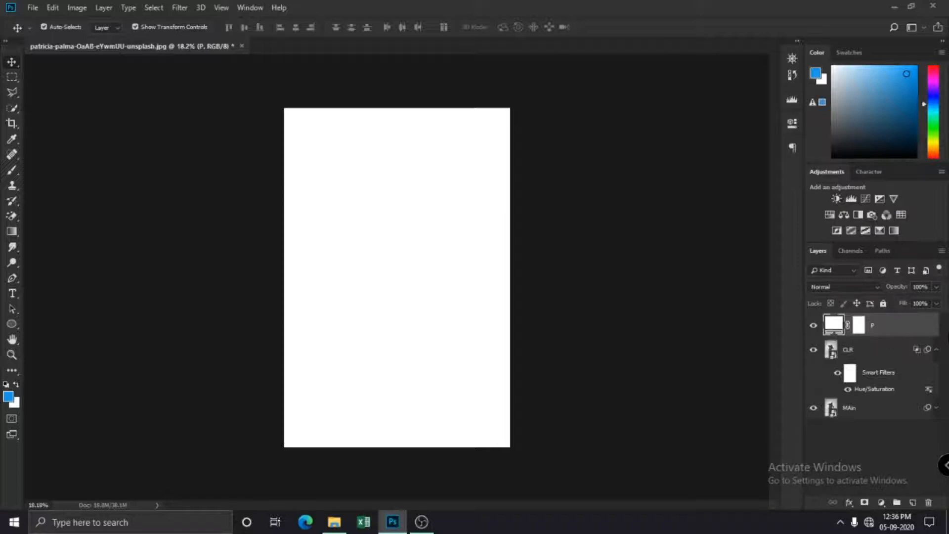
Step: Apply a Pattern Overlay with the horizontal line pattern to layer P, at 100% opacity and 900% scale
right_click(897, 326)
left_click(832, 44)
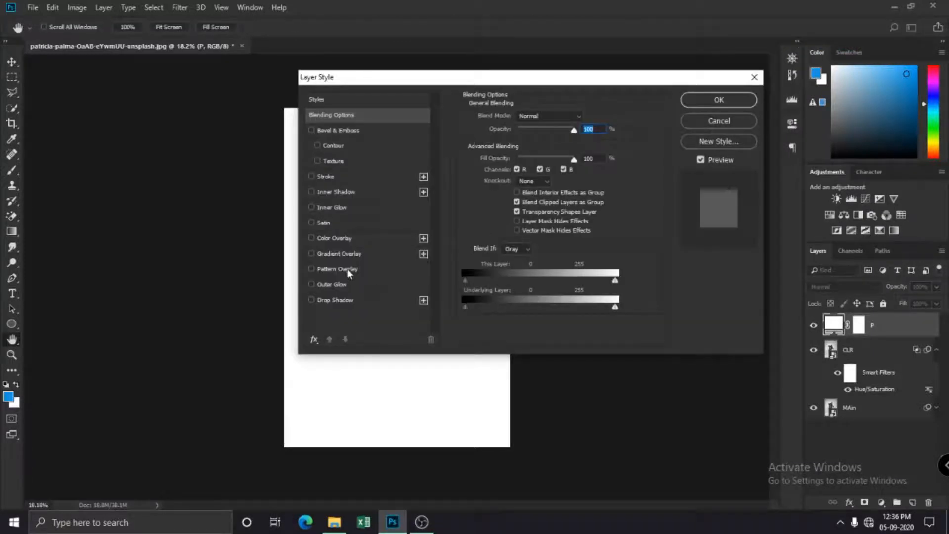
left_click(347, 270)
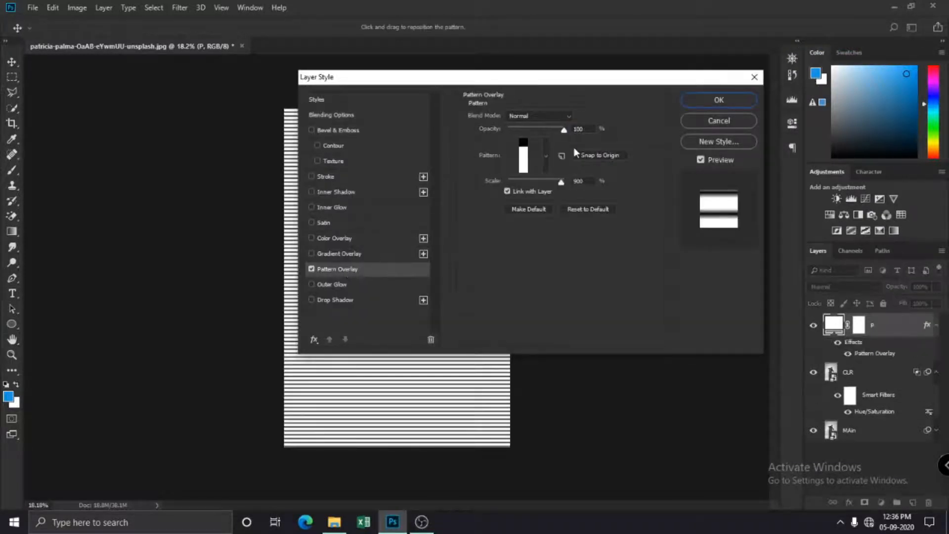
left_click(544, 155)
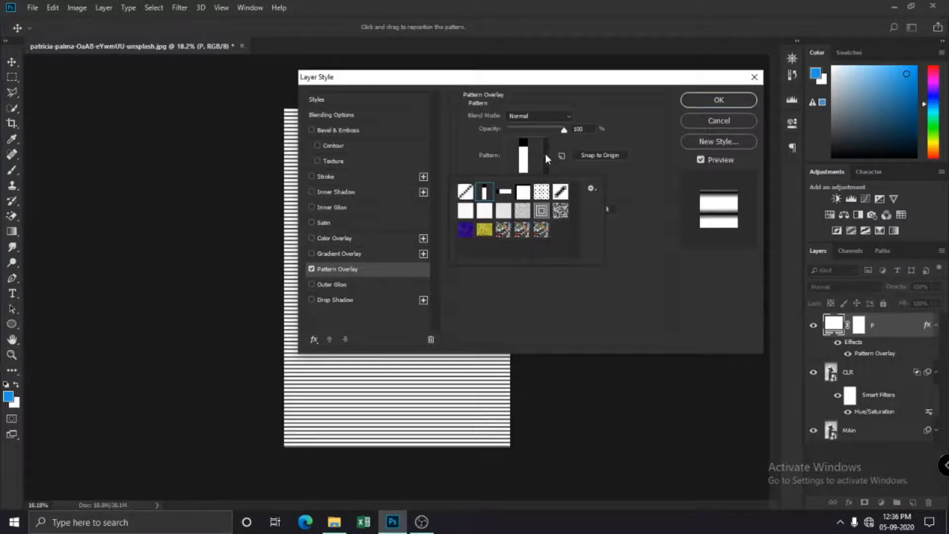
left_click(466, 192)
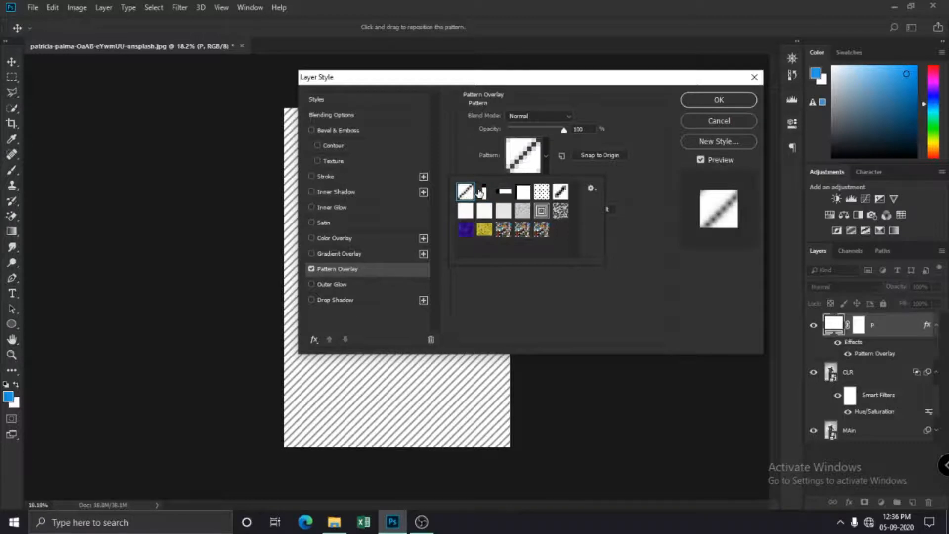
left_click(481, 191)
left_click(636, 309)
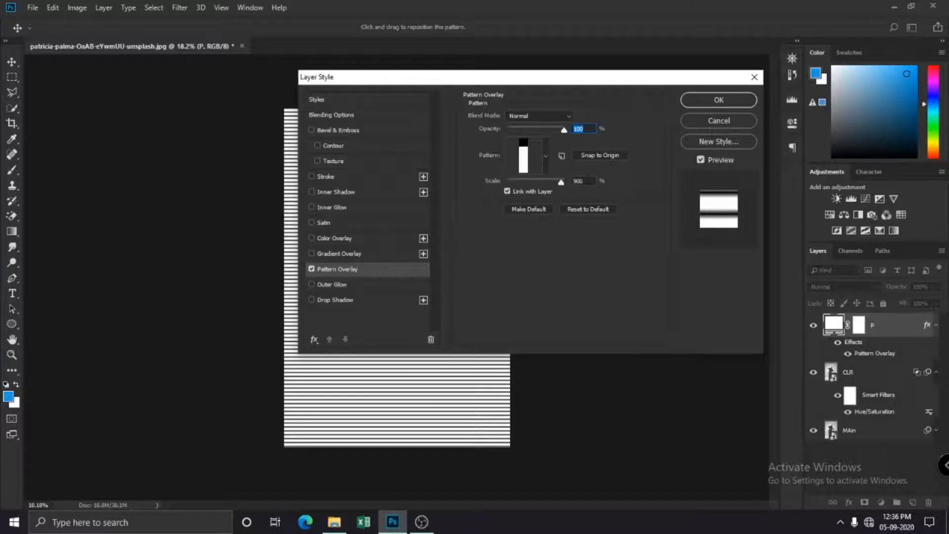
key("Tab")
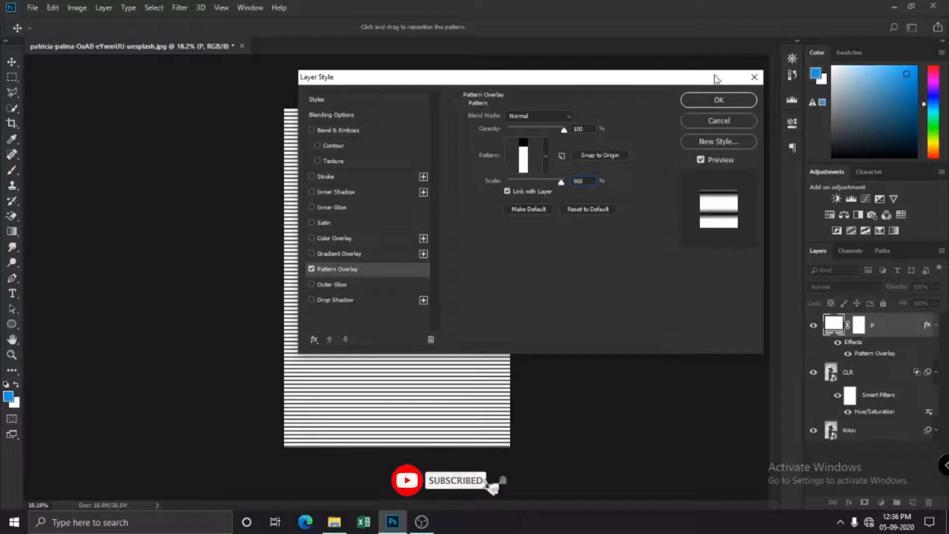
left_click(734, 105)
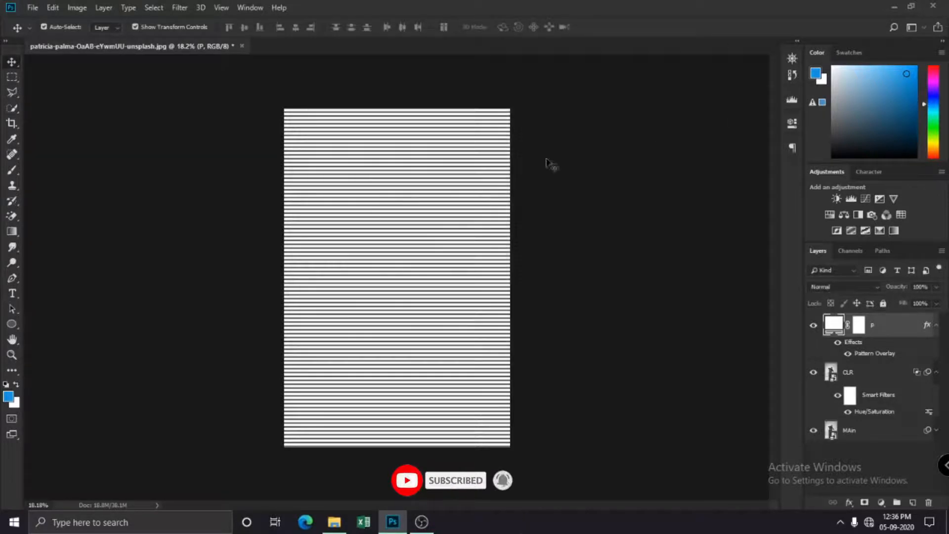
Step: Set the opacity of layer P to 5%
left_click(568, 151)
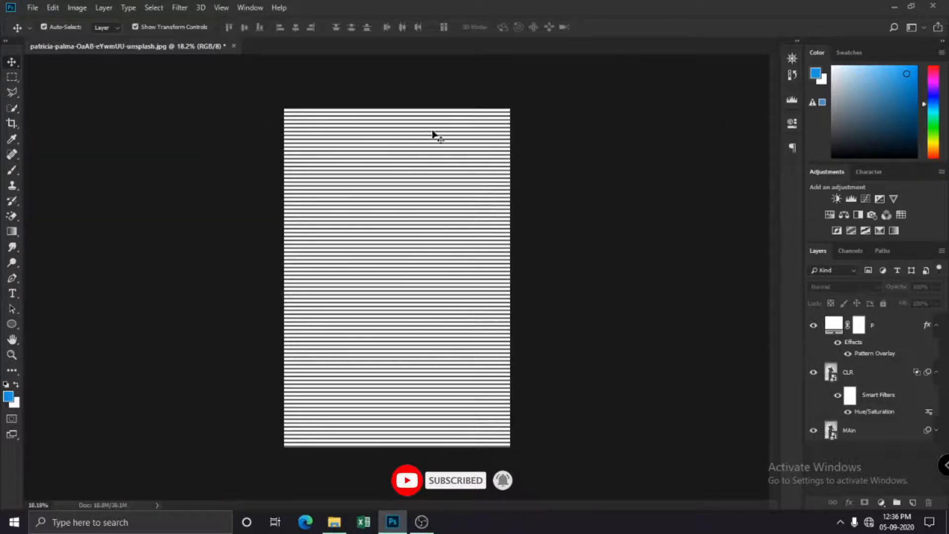
left_click(878, 324)
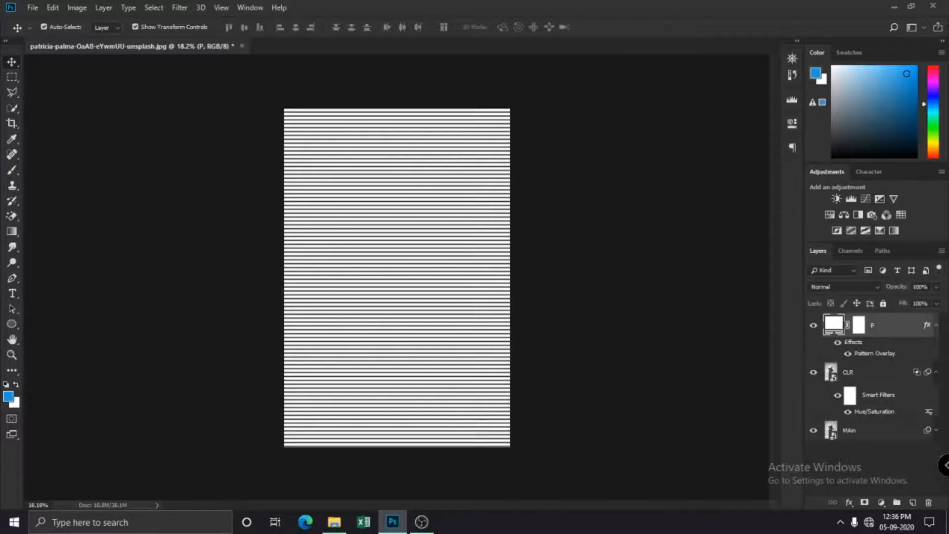
left_click(920, 286)
type("5")
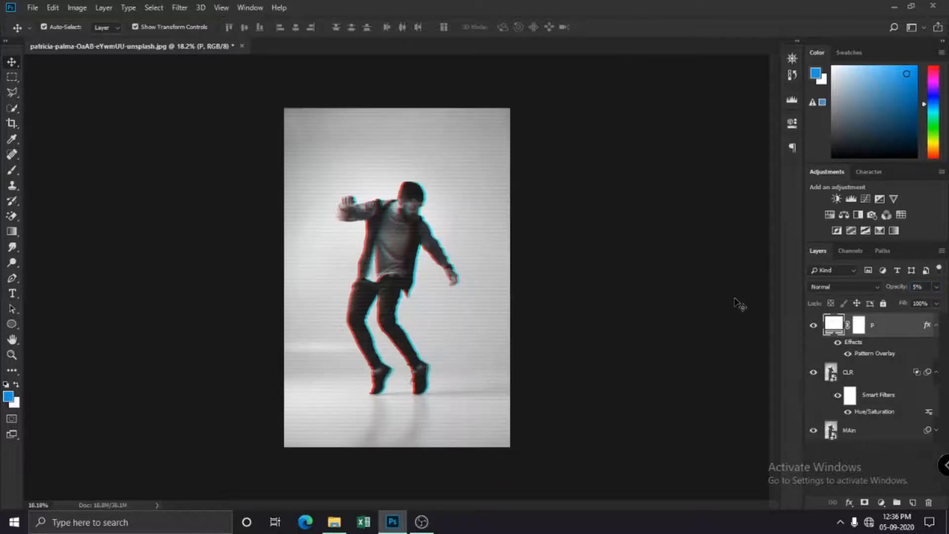
Step: Examine the faint scan lines over the dancer's shoes, upper body and the whole image
left_click(577, 291)
scroll(403, 133, "up", 15)
left_click_drag(531, 398, 592, 238)
left_click_drag(530, 384, 599, 191)
left_click_drag(560, 459, 502, 227)
left_click_drag(514, 389, 555, 174)
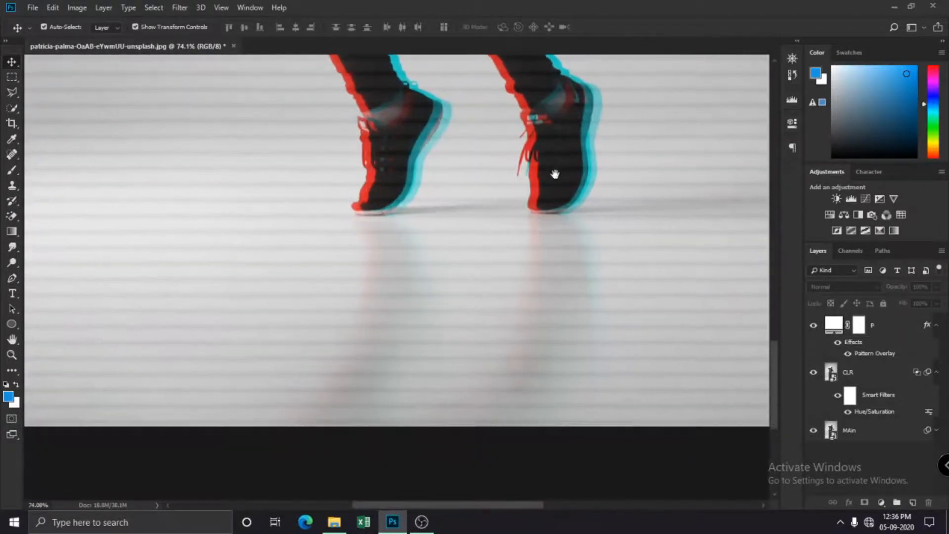
scroll(553, 212, "up", 15)
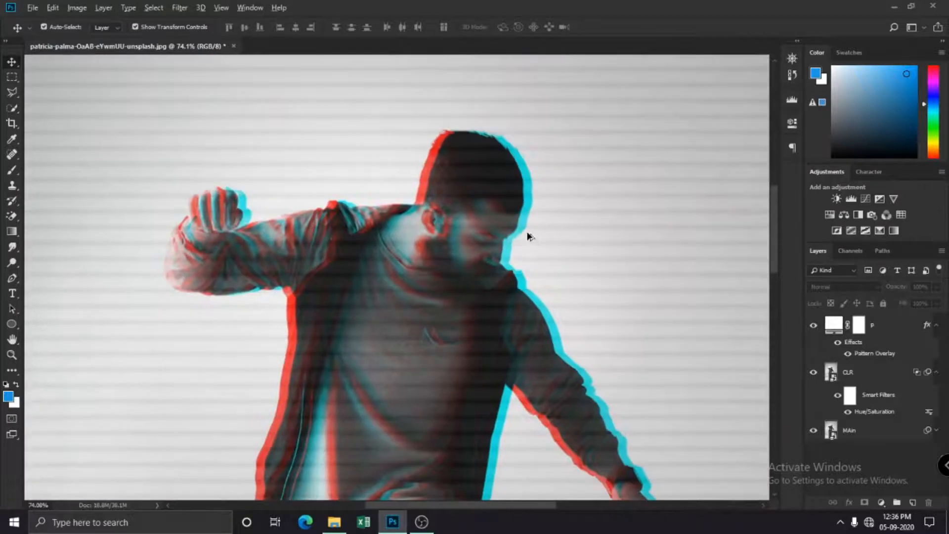
scroll(526, 230, "down", 12)
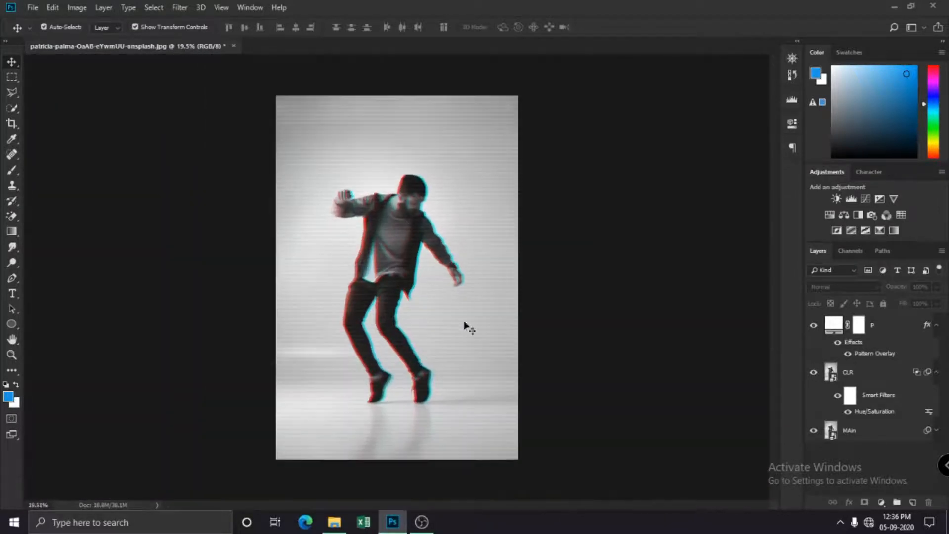
scroll(413, 175, "up", 3)
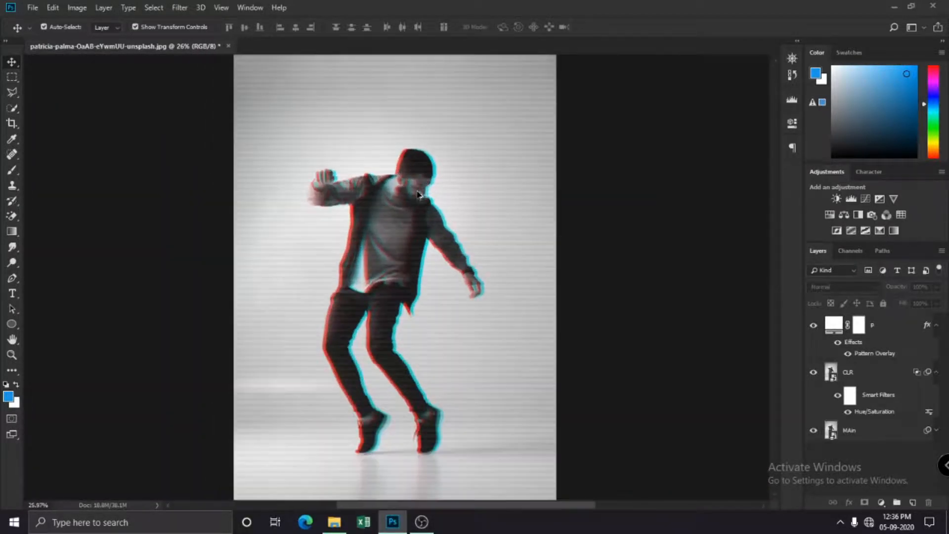
Step: Add a new layer above P, rename it F, and stamp all visible layers into it
left_click(901, 325)
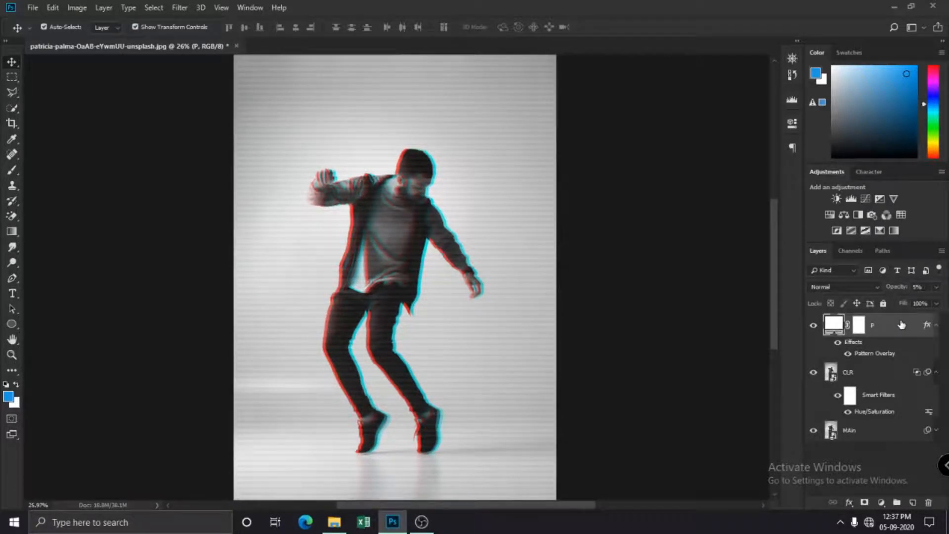
left_click(912, 502)
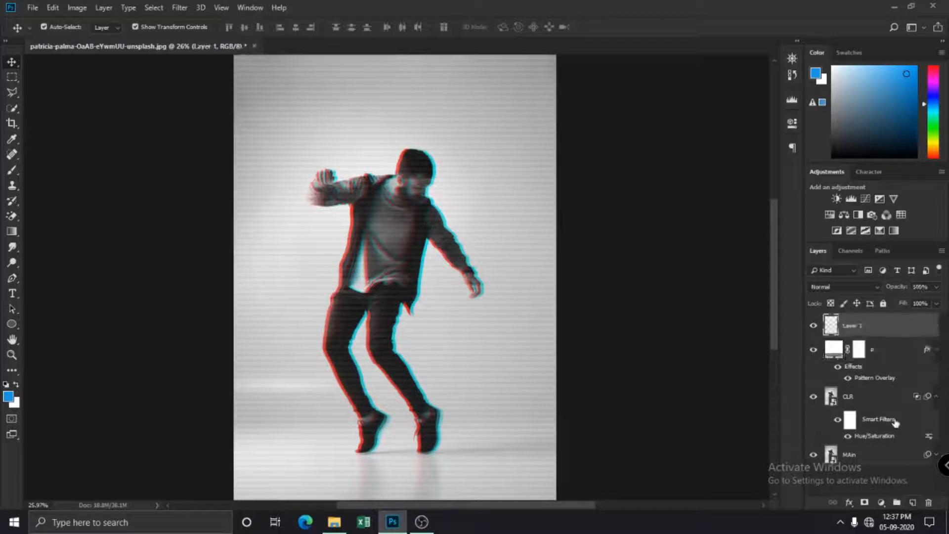
double_click(860, 325)
type("F")
key("Return")
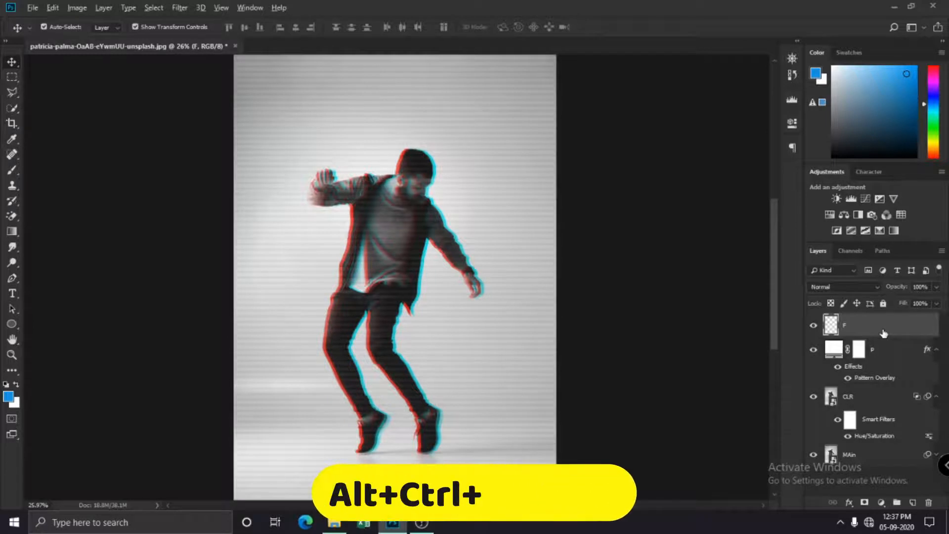
key("ctrl+shift+alt+e")
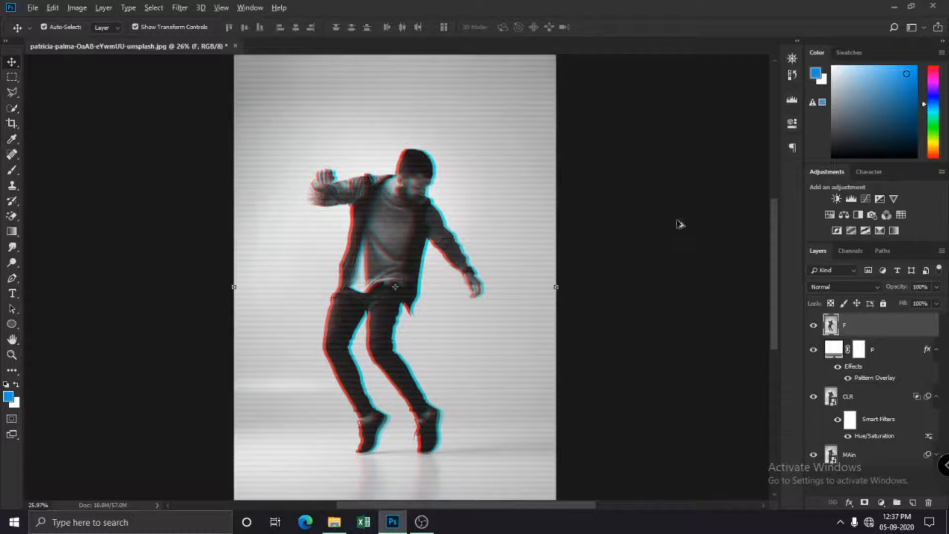
Step: Select a thin horizontal strip across the back of the dancer's head on layer F, shift it outward to the left, and deselect
scroll(657, 228, "down", 2)
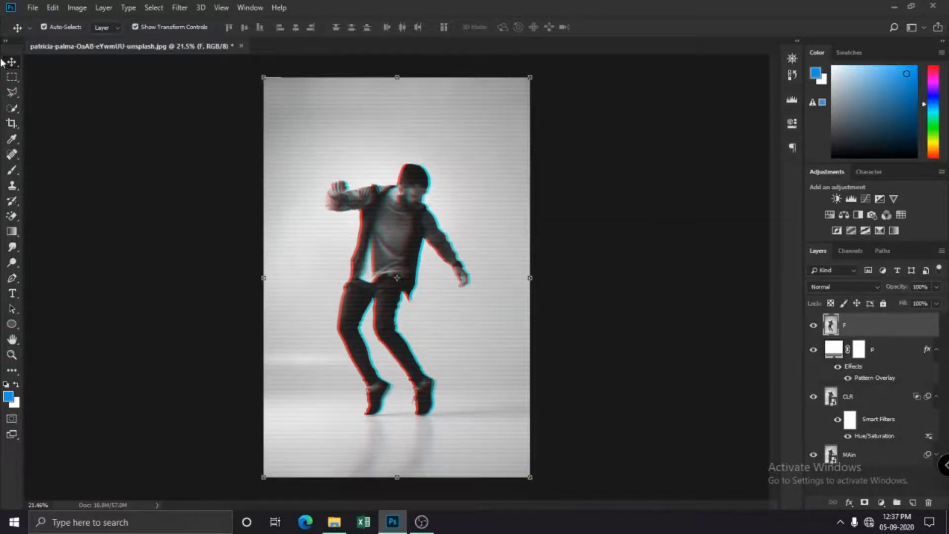
left_click(16, 77)
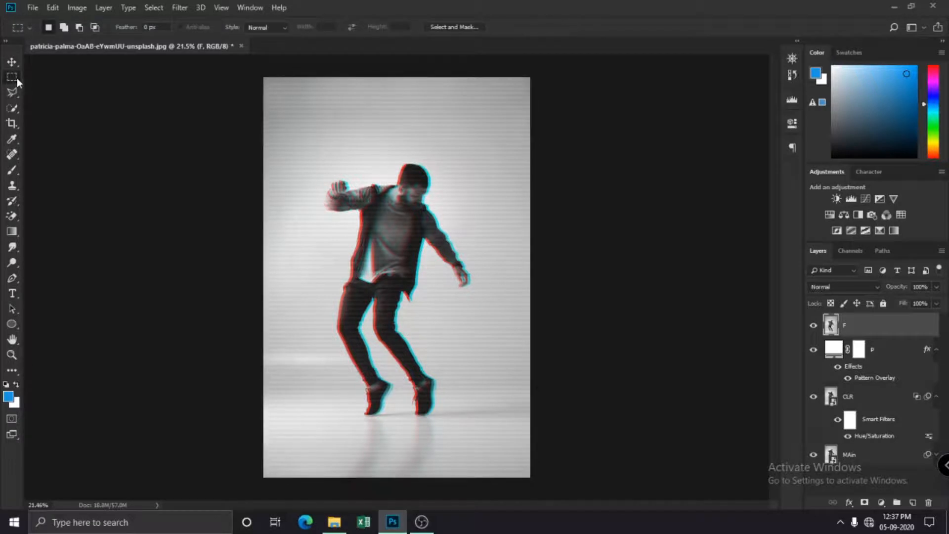
scroll(416, 152, "up", 5)
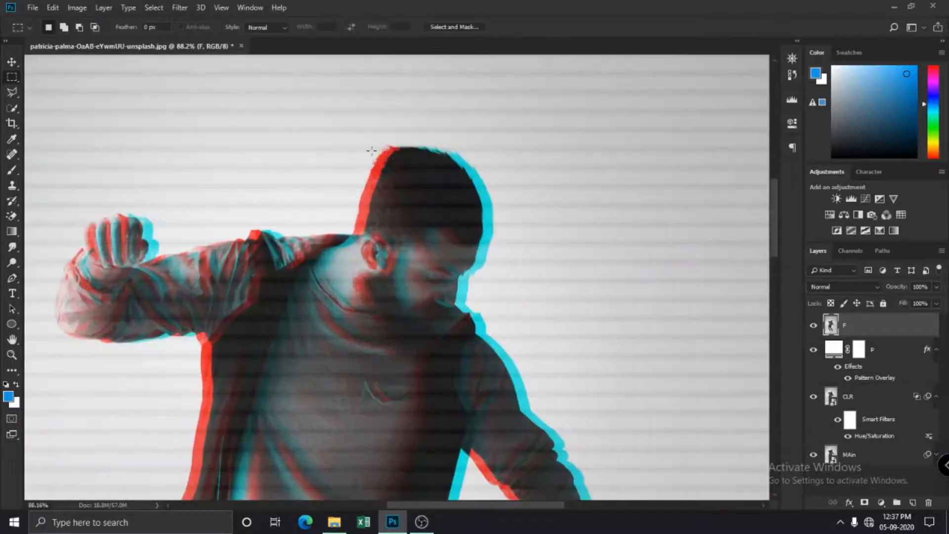
mouse_move(299, 162)
left_mouse_down()
mouse_move(315, 187)
mouse_move(413, 187)
left_mouse_up()
key("v")
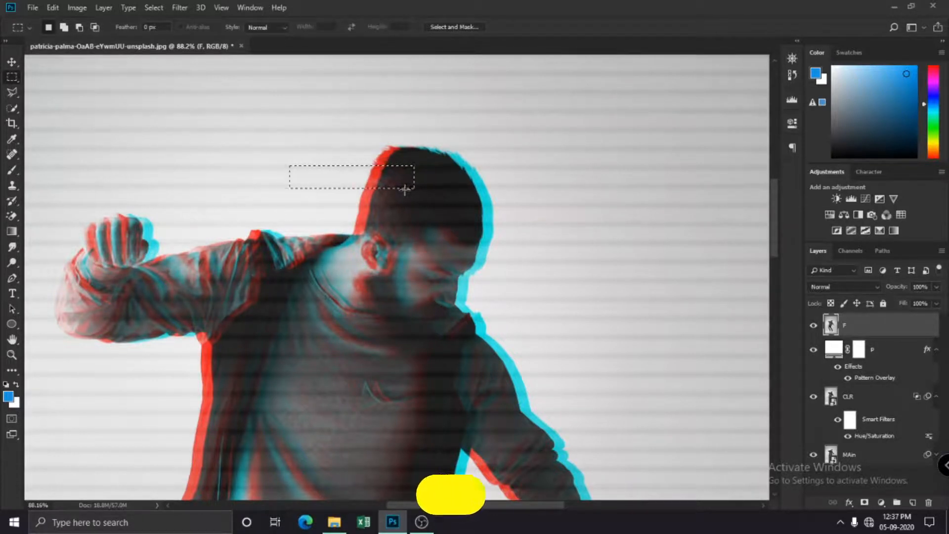
key("v")
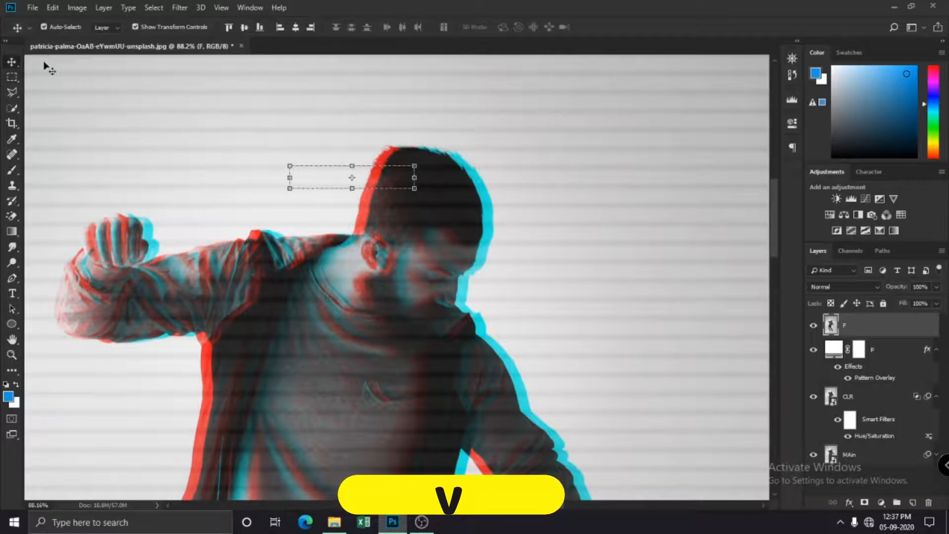
left_click_drag(402, 178, 373, 187)
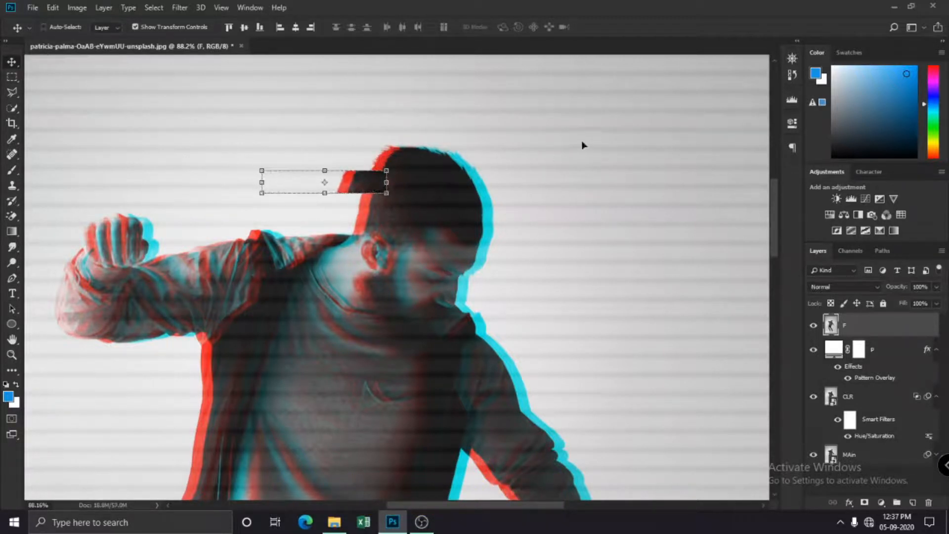
key("ctrl+d")
scroll(494, 185, "down", 5)
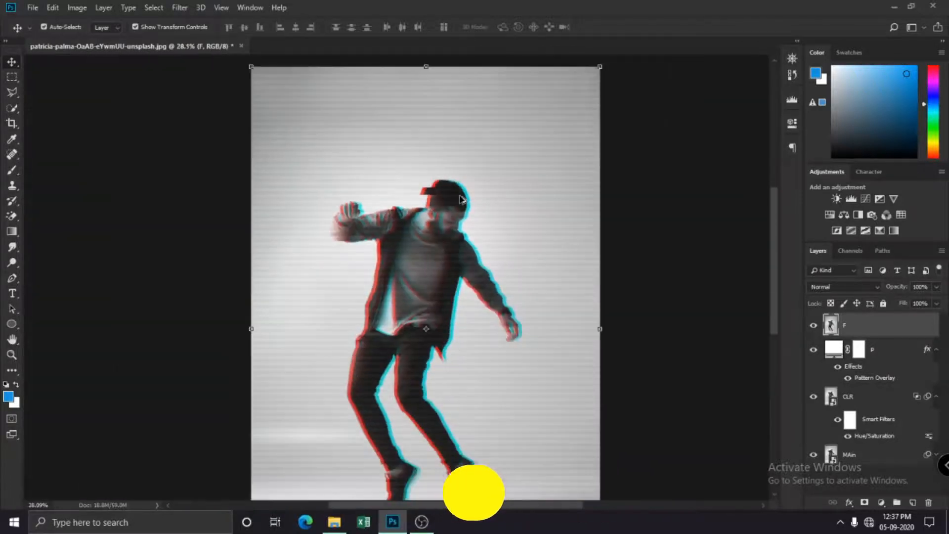
Step: Select a thin horizontal strip across the dancer's shoulder below the chin and shift it outward to the right
scroll(463, 195, "up", 2)
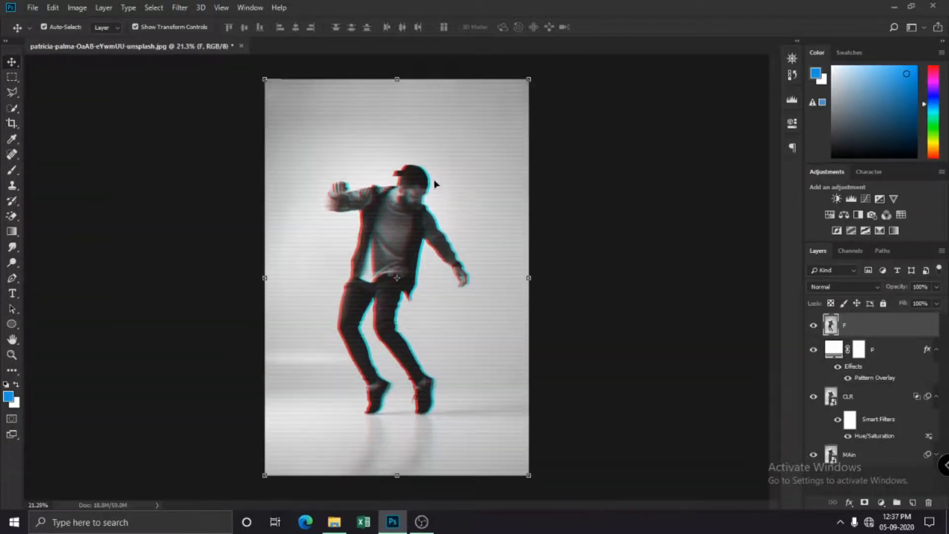
scroll(470, 184, "up", 7)
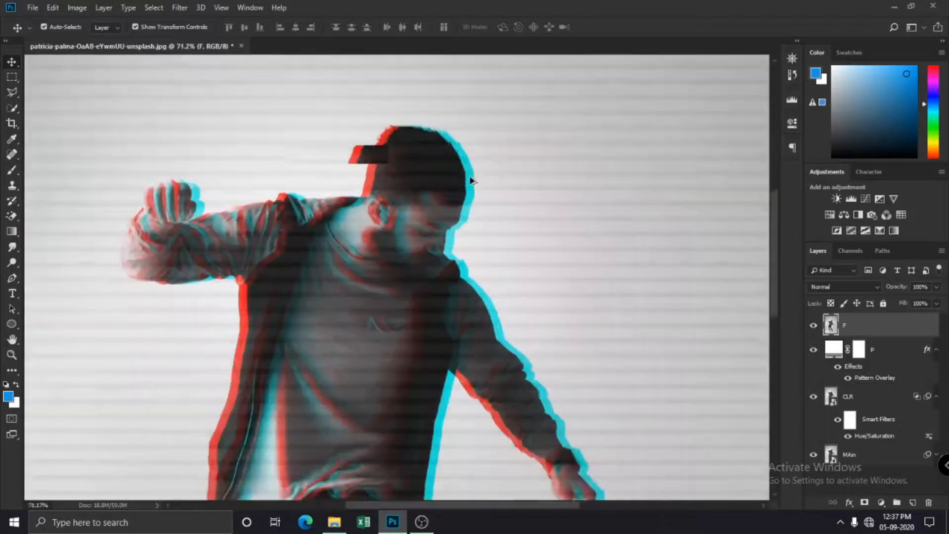
key("m")
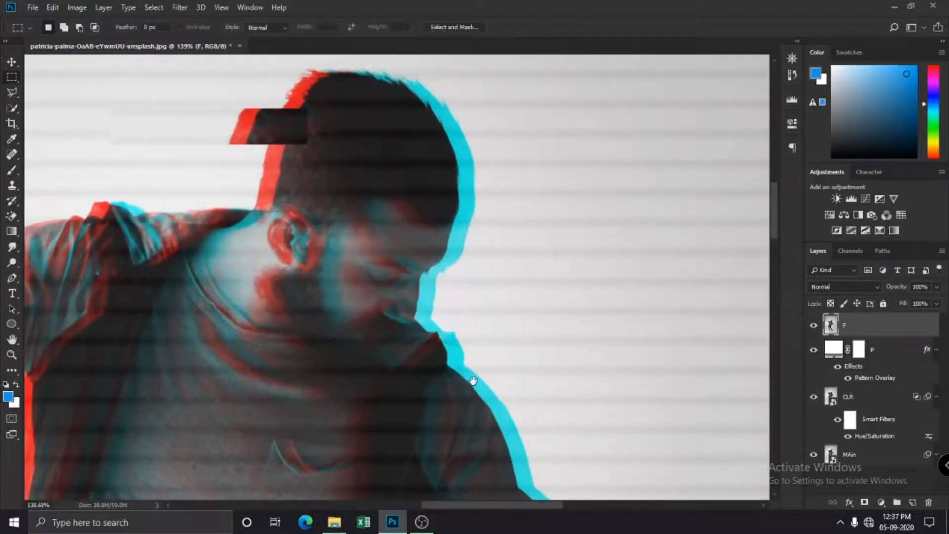
left_click_drag(465, 348, 487, 257)
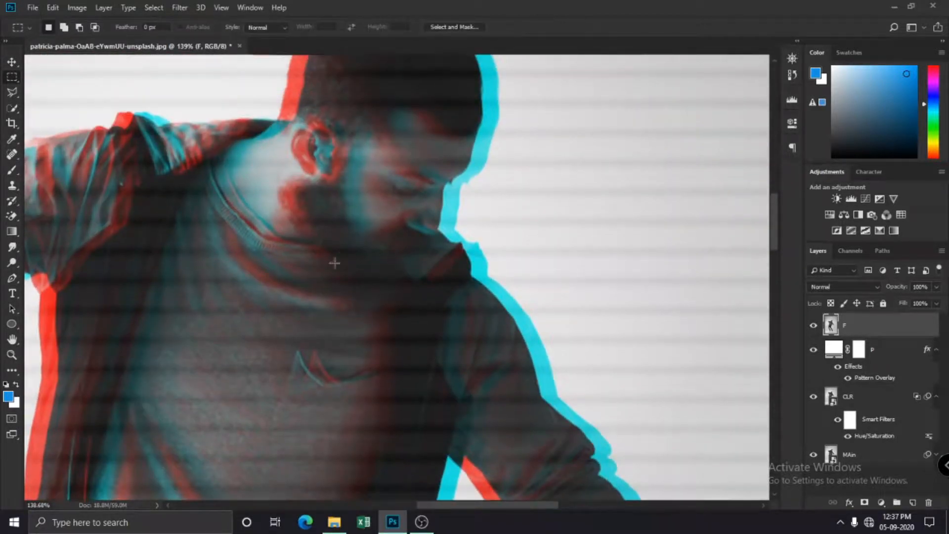
left_click_drag(349, 250, 585, 281)
key("v")
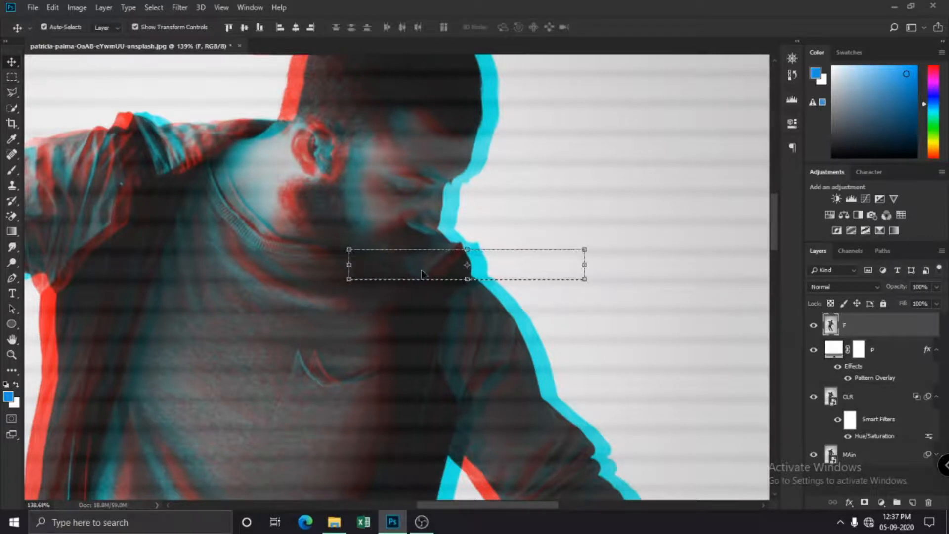
left_click_drag(474, 267, 552, 267)
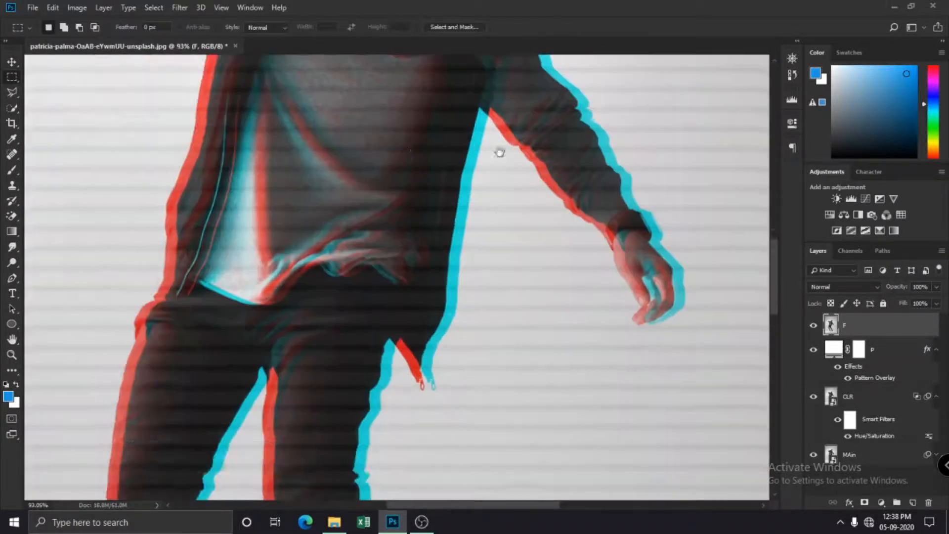
Step: Cut thin horizontal strips along both edges of the jacket and shift them outward from the torso
left_click_drag(467, 222, 498, 222)
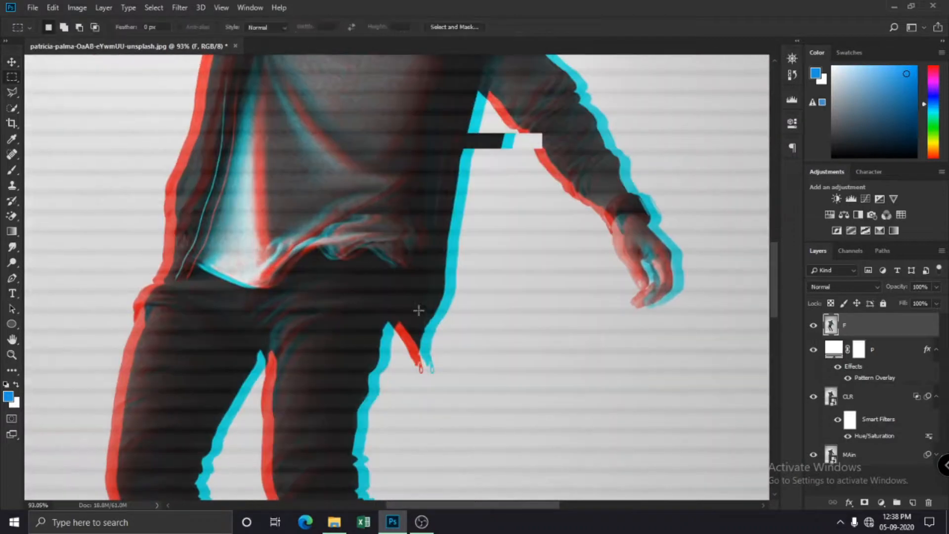
left_click_drag(351, 297, 412, 305)
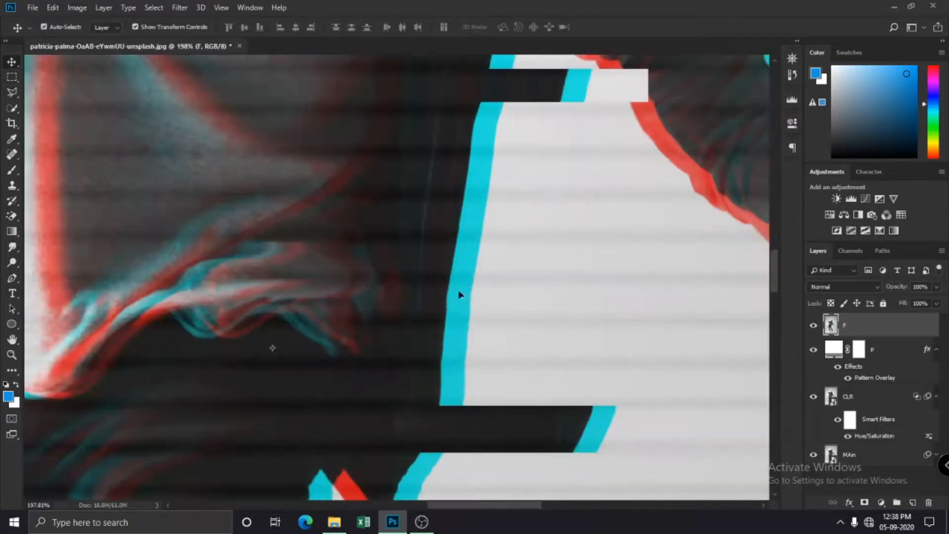
left_click_drag(458, 289, 455, 297)
left_click_drag(380, 259, 522, 271)
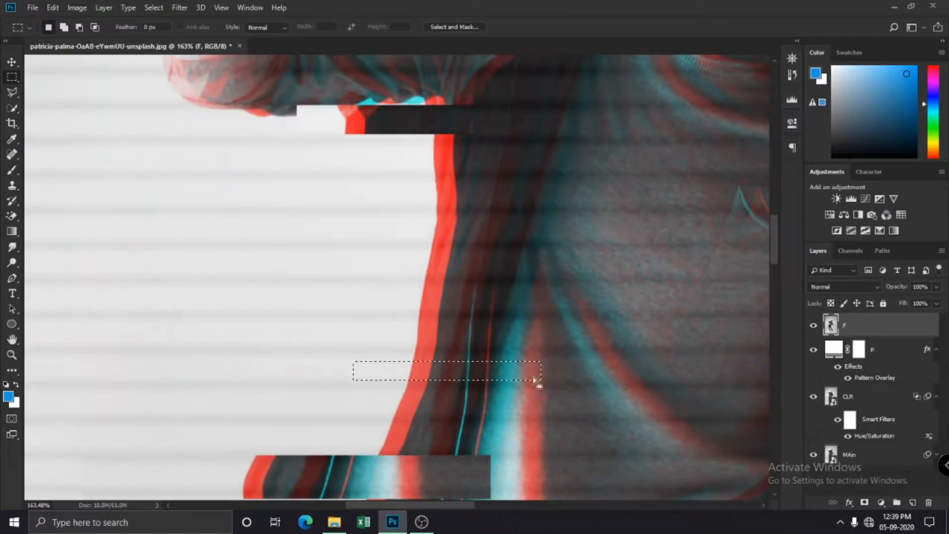
left_click_drag(404, 305, 540, 320)
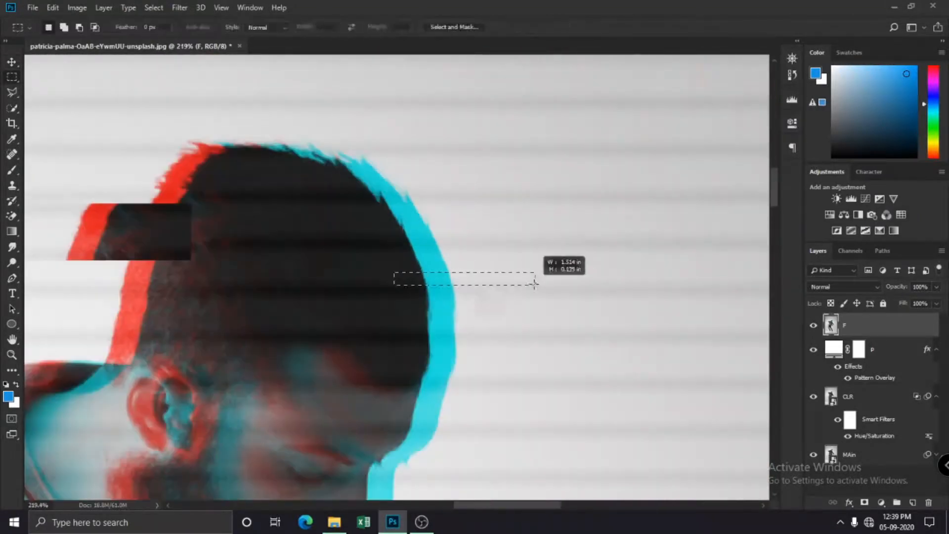
Step: Select a strip about 0.13 in tall at the right edge of the dancer's head and shift it to the right
left_click_drag(387, 311, 555, 324)
key("v")
left_click_drag(421, 315, 462, 342)
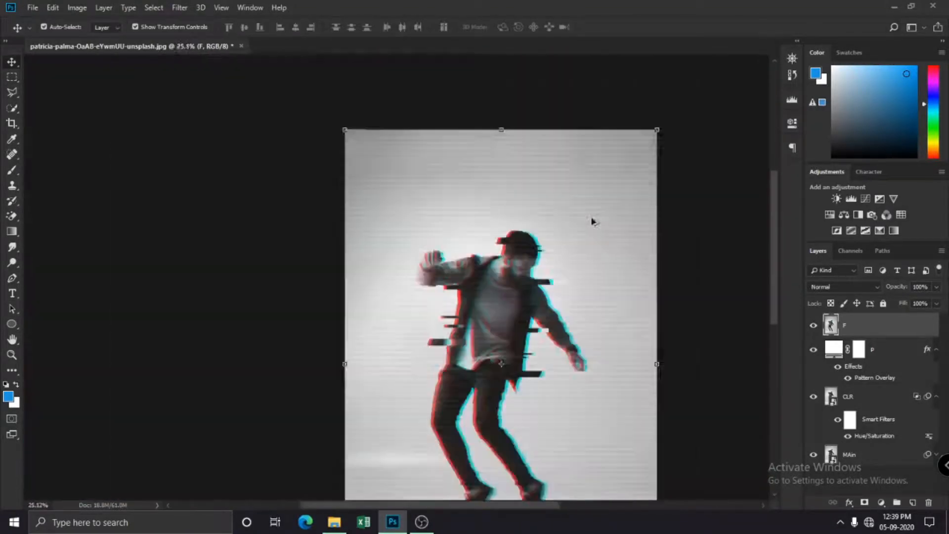
Step: Select thin horizontal strips of varied height along the outer edges of both legs and shift them outward
left_click_drag(382, 261, 492, 269)
left_click_drag(382, 222, 485, 228)
left_click_drag(485, 227, 486, 228)
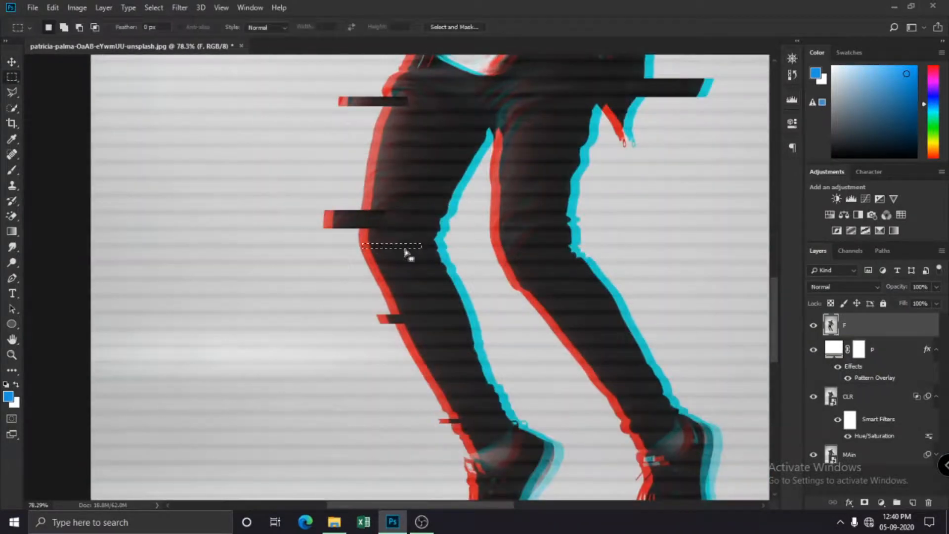
key("v")
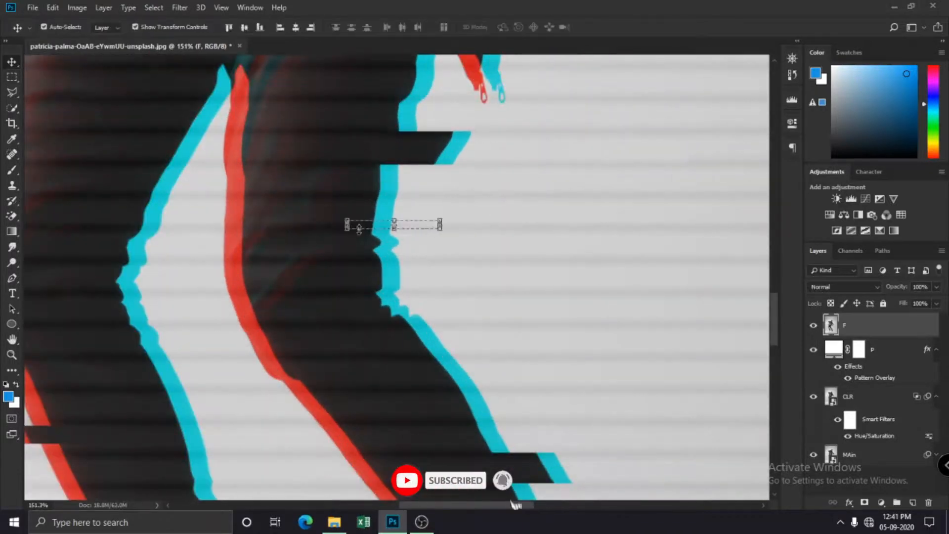
left_click_drag(300, 255, 309, 260)
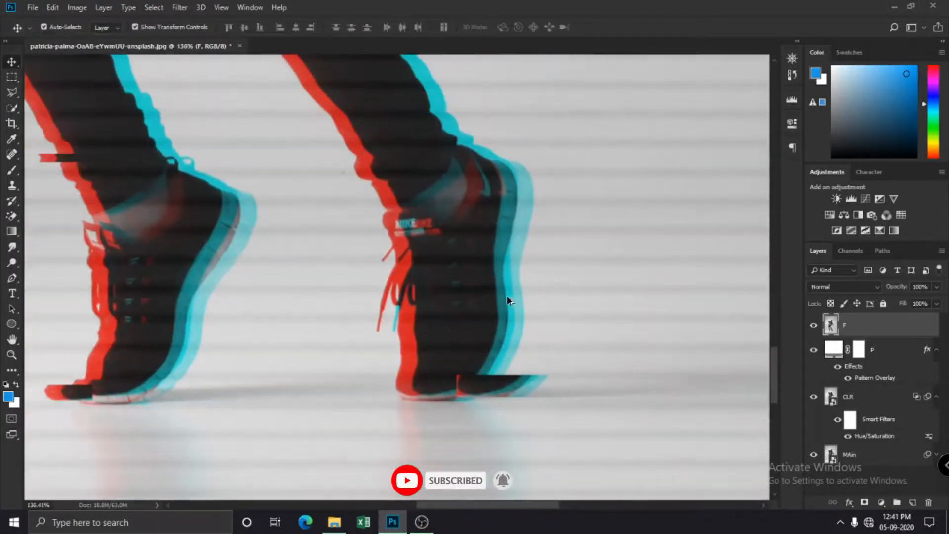
Step: Shift thin horizontal strips outward at the heel edge of the dancer's right-hand shoe, and check the whole image
key("v")
left_click_drag(569, 338, 539, 340)
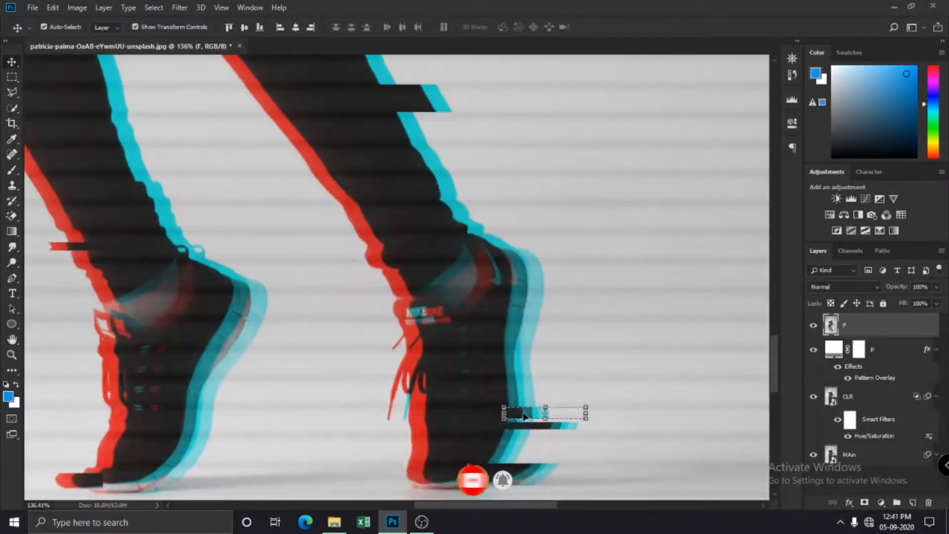
key("m")
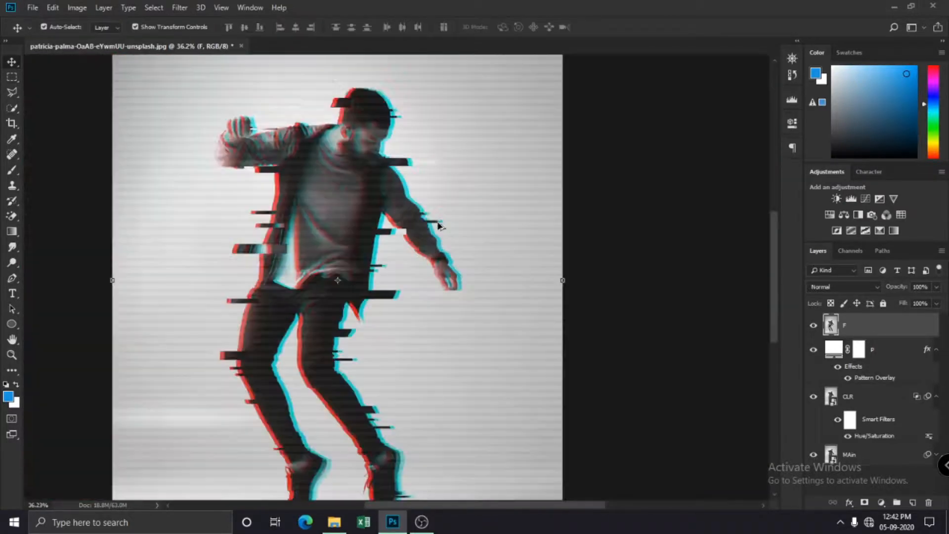
scroll(439, 223, "down", 8)
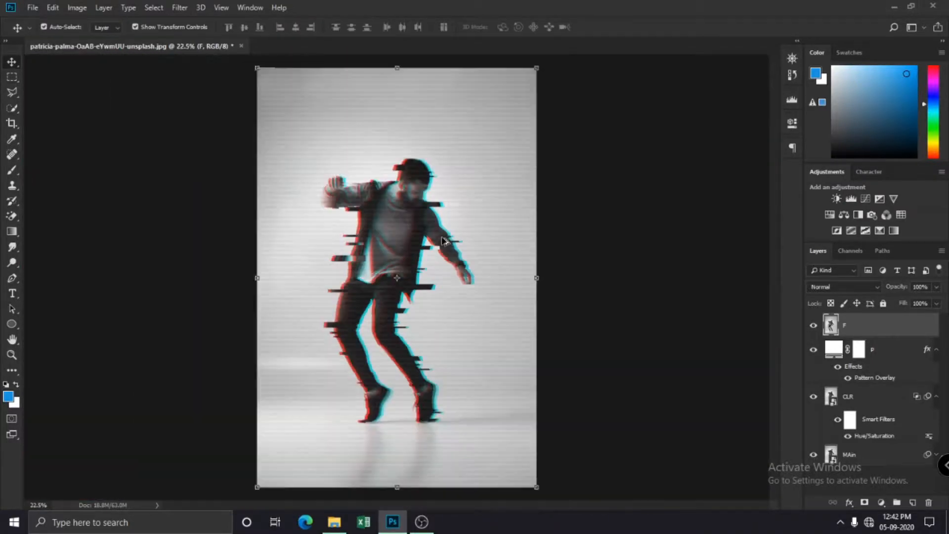
Step: Add a Brightness/Contrast adjustment layer above the displaced-strip layer, with brightness 16 and contrast 13
scroll(443, 242, "up", 3)
scroll(415, 347, "up", 3)
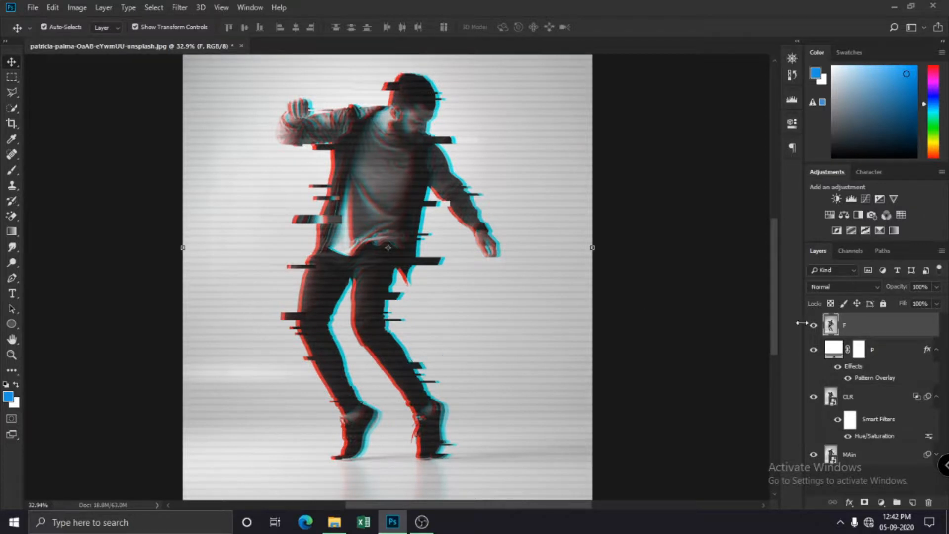
left_click(881, 503)
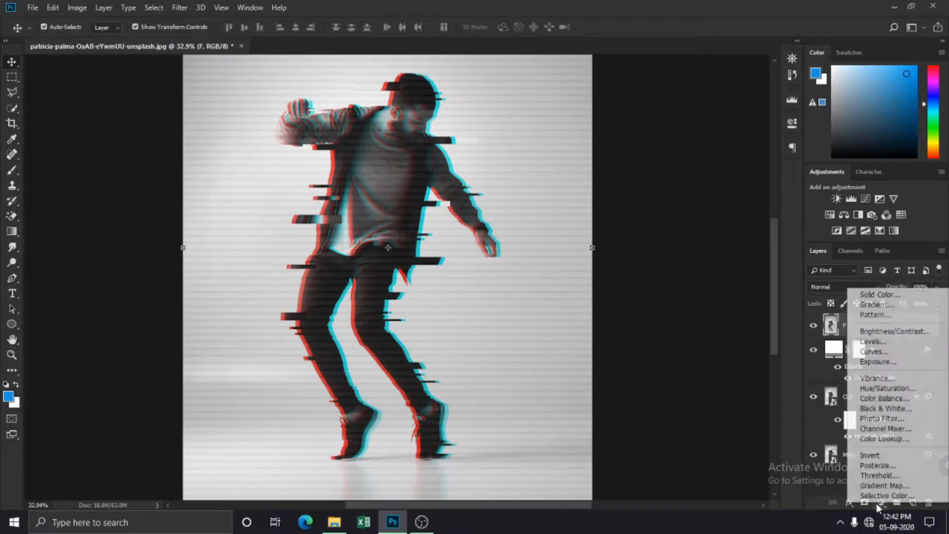
left_click(911, 332)
left_click_drag(692, 193, 702, 212)
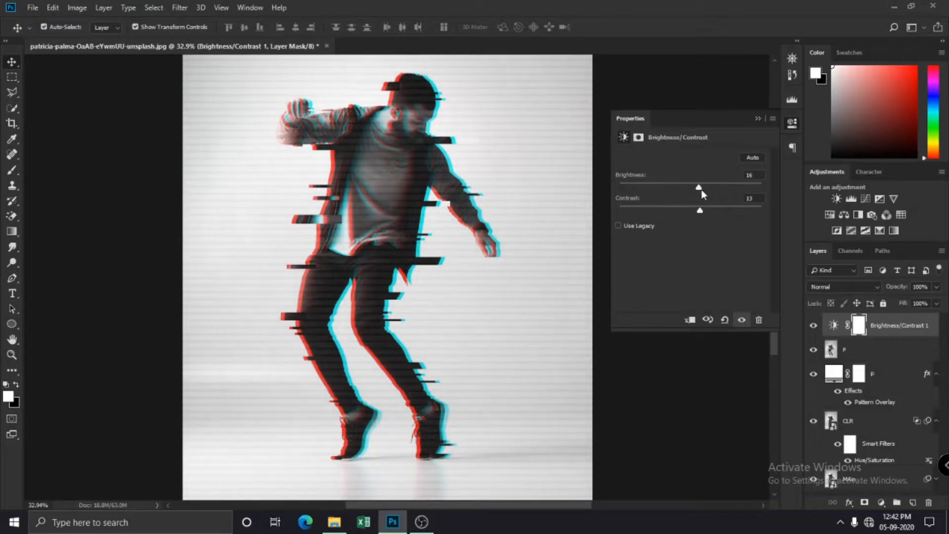
left_click(757, 119)
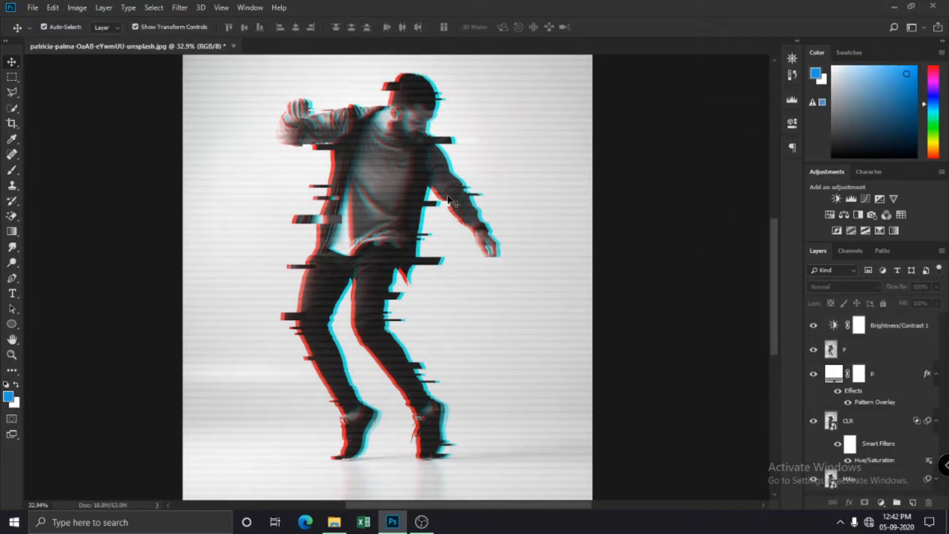
scroll(441, 197, "down", 3)
scroll(440, 197, "up", 3)
scroll(465, 196, "down", 1)
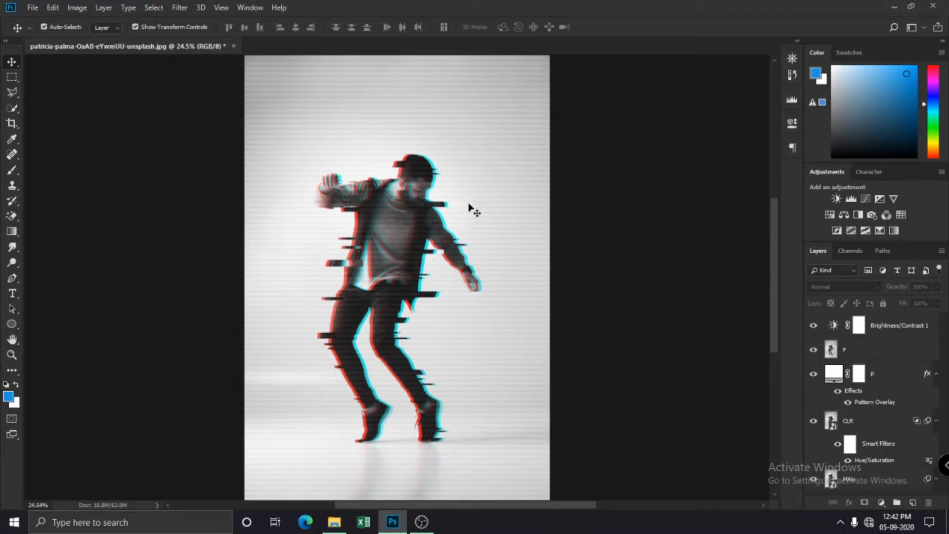
scroll(472, 189, "down", 7)
scroll(498, 240, "up", 7)
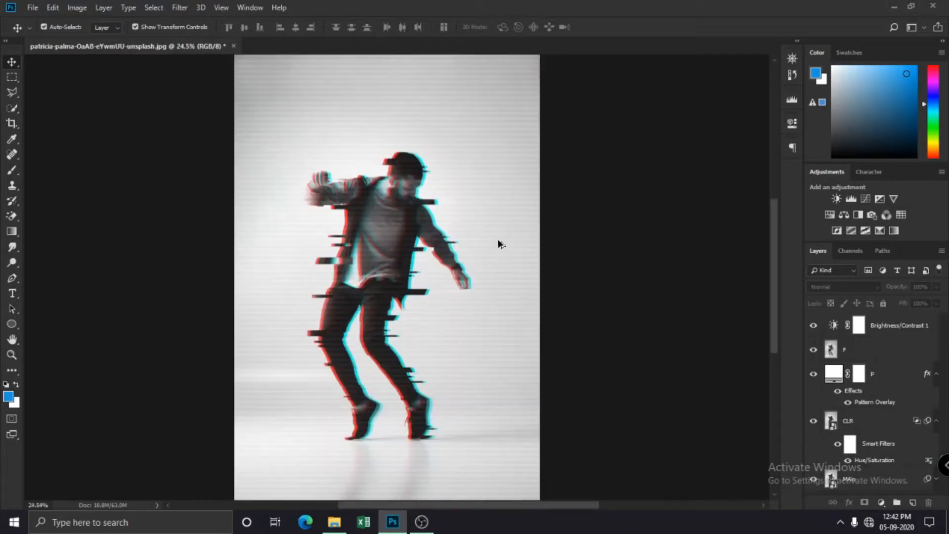